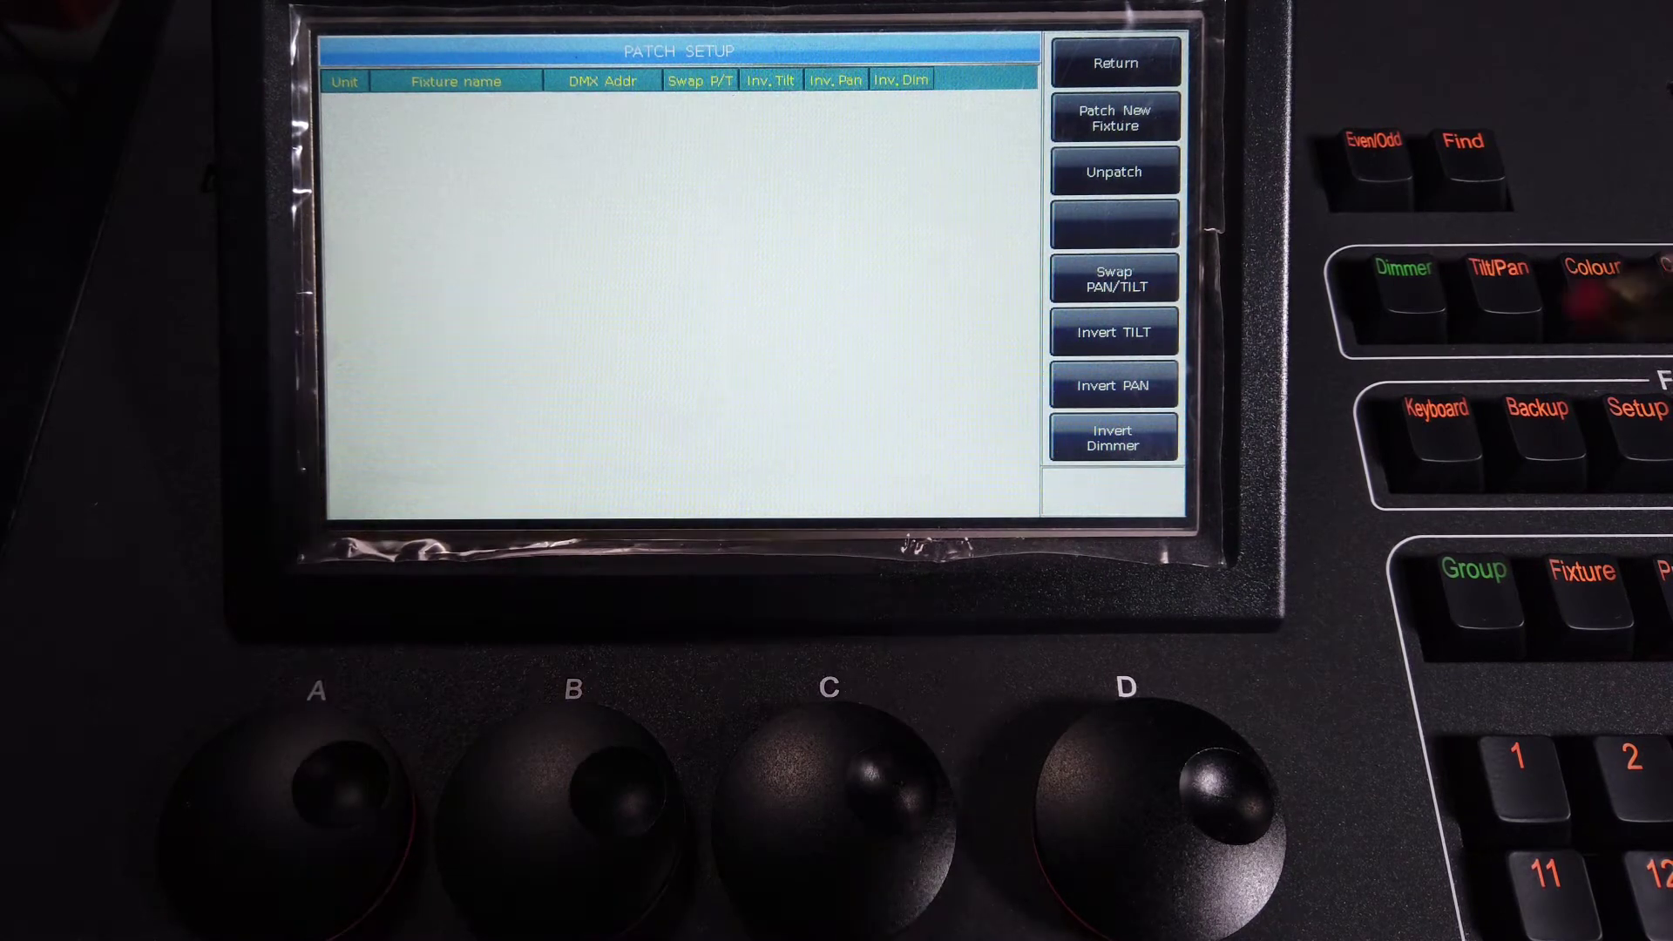
# - In the new-fixture library, search manufacturers to jump to Martin, then switch to the User library
pyautogui.click(1114, 119)
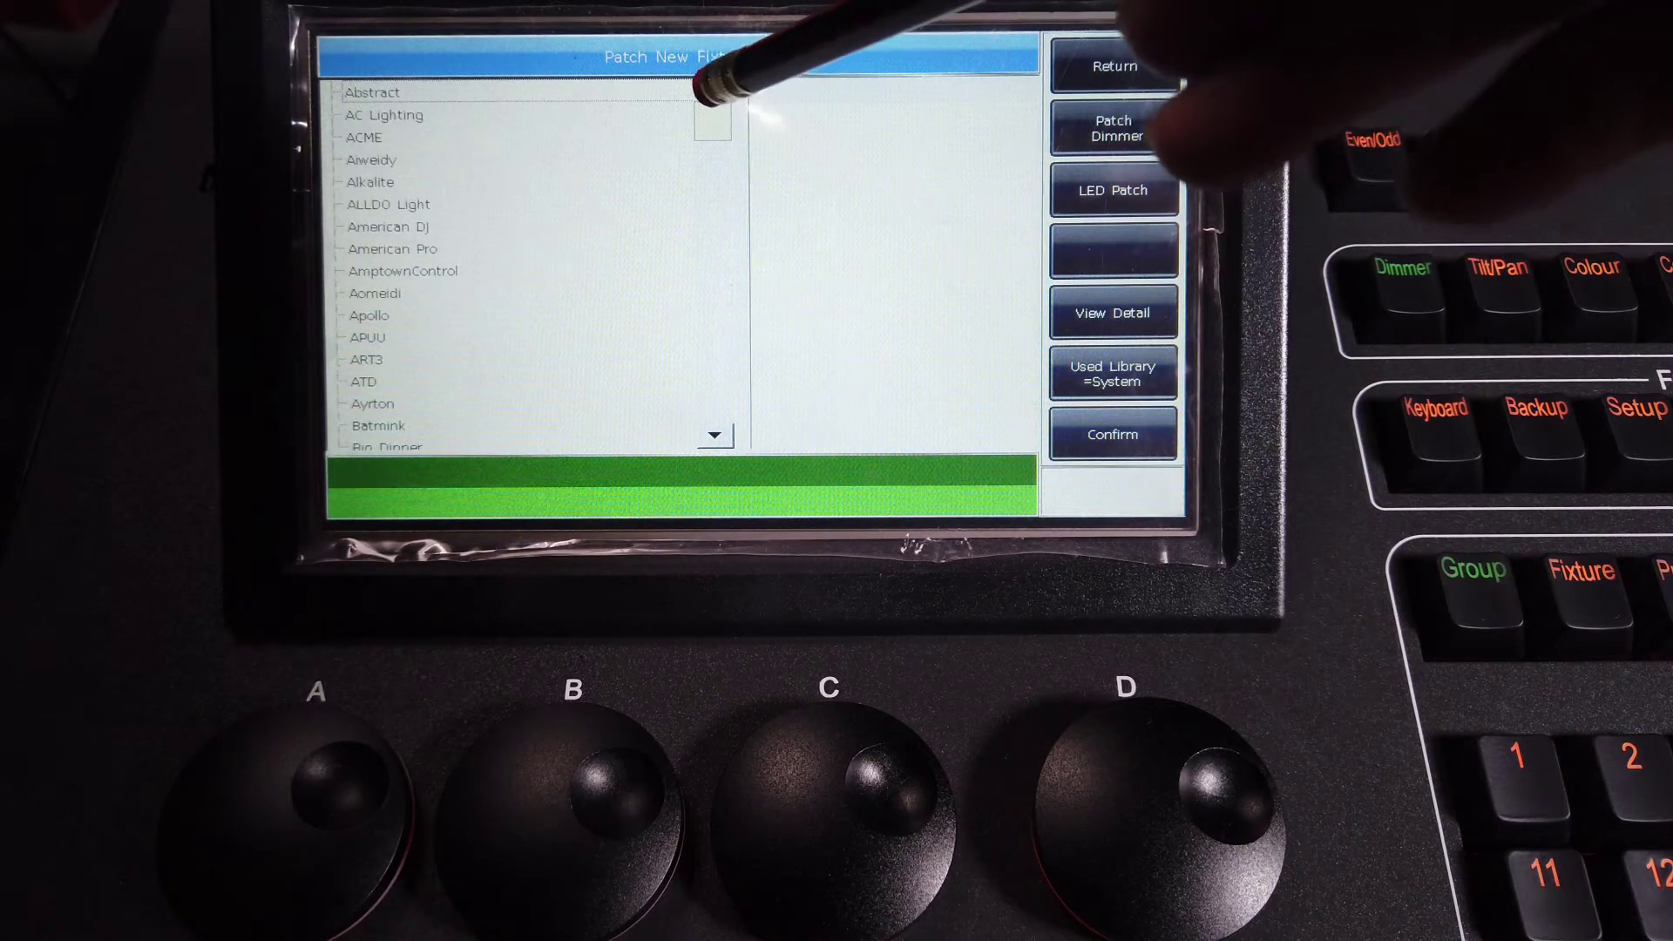
pyautogui.moveTo(705, 127)
pyautogui.mouseDown()
pyautogui.moveTo(702, 324)
pyautogui.moveTo(703, 73)
pyautogui.mouseUp()
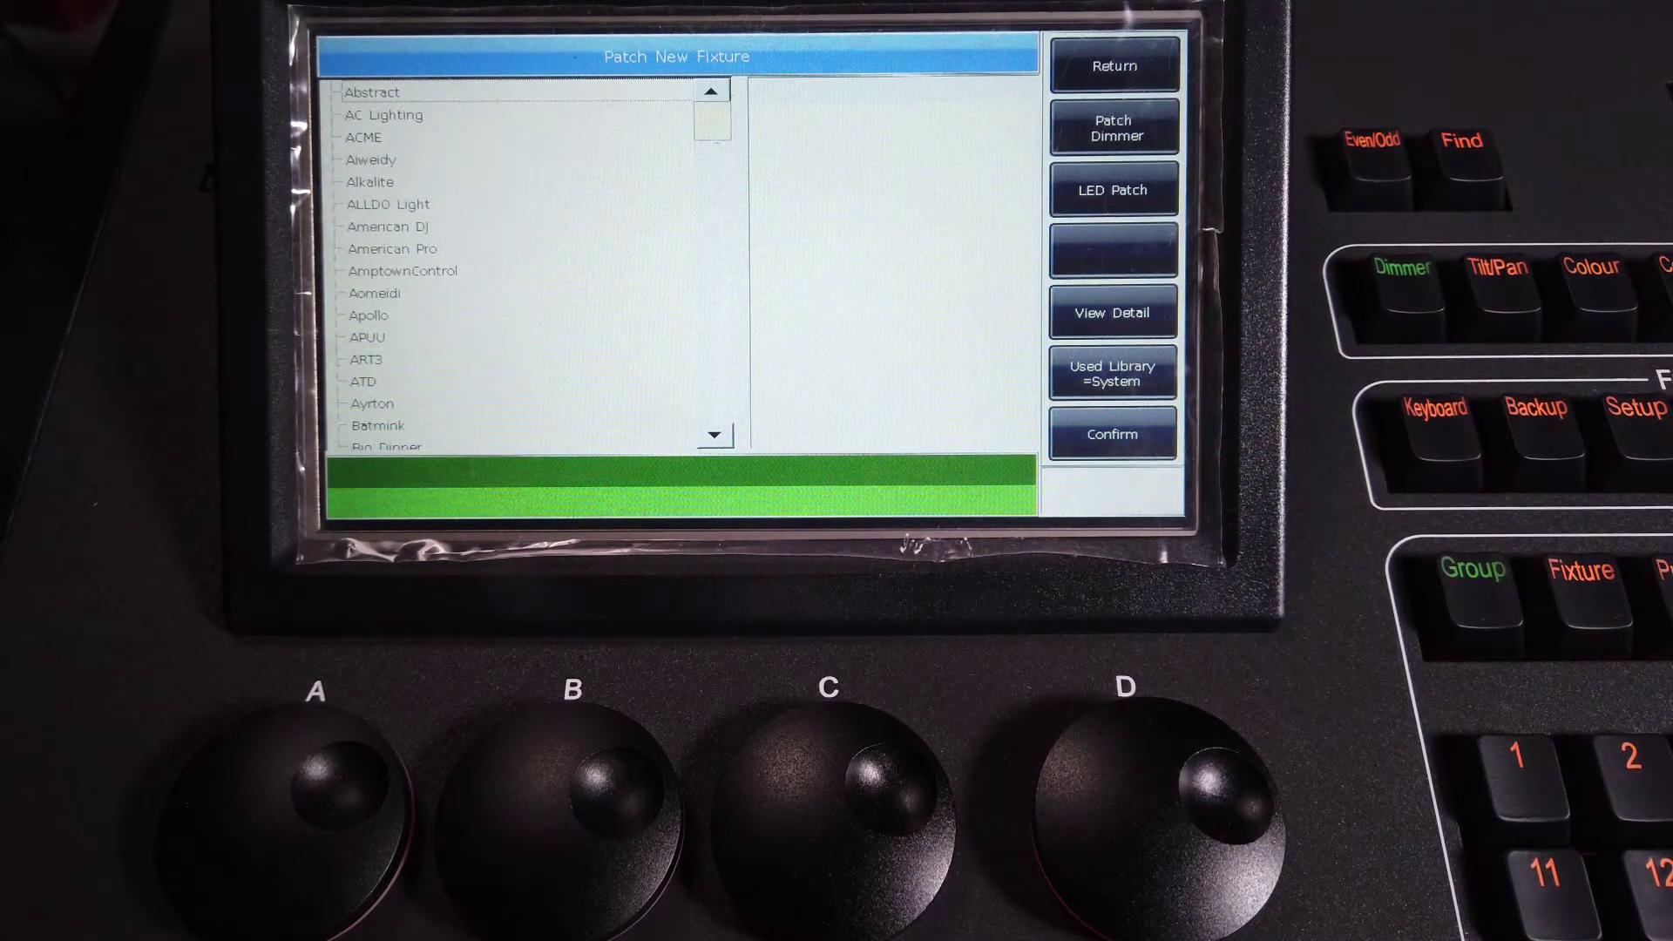
pyautogui.click(1435, 411)
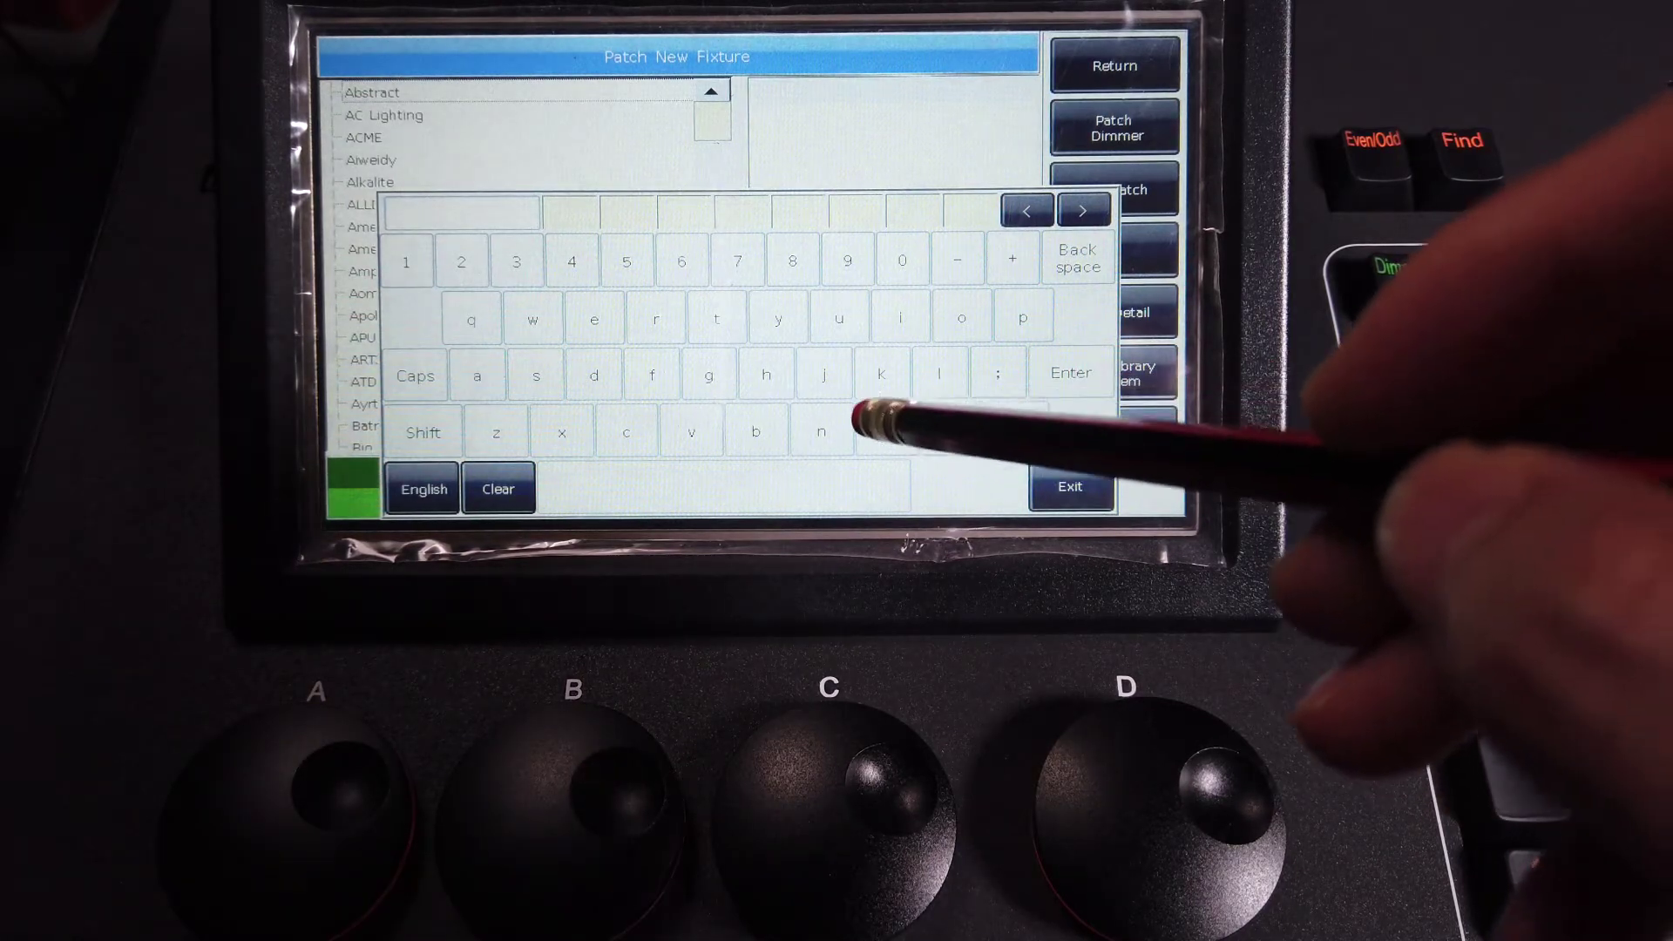
pyautogui.click(886, 431)
pyautogui.write('mar')
pyautogui.click(477, 375)
pyautogui.click(654, 317)
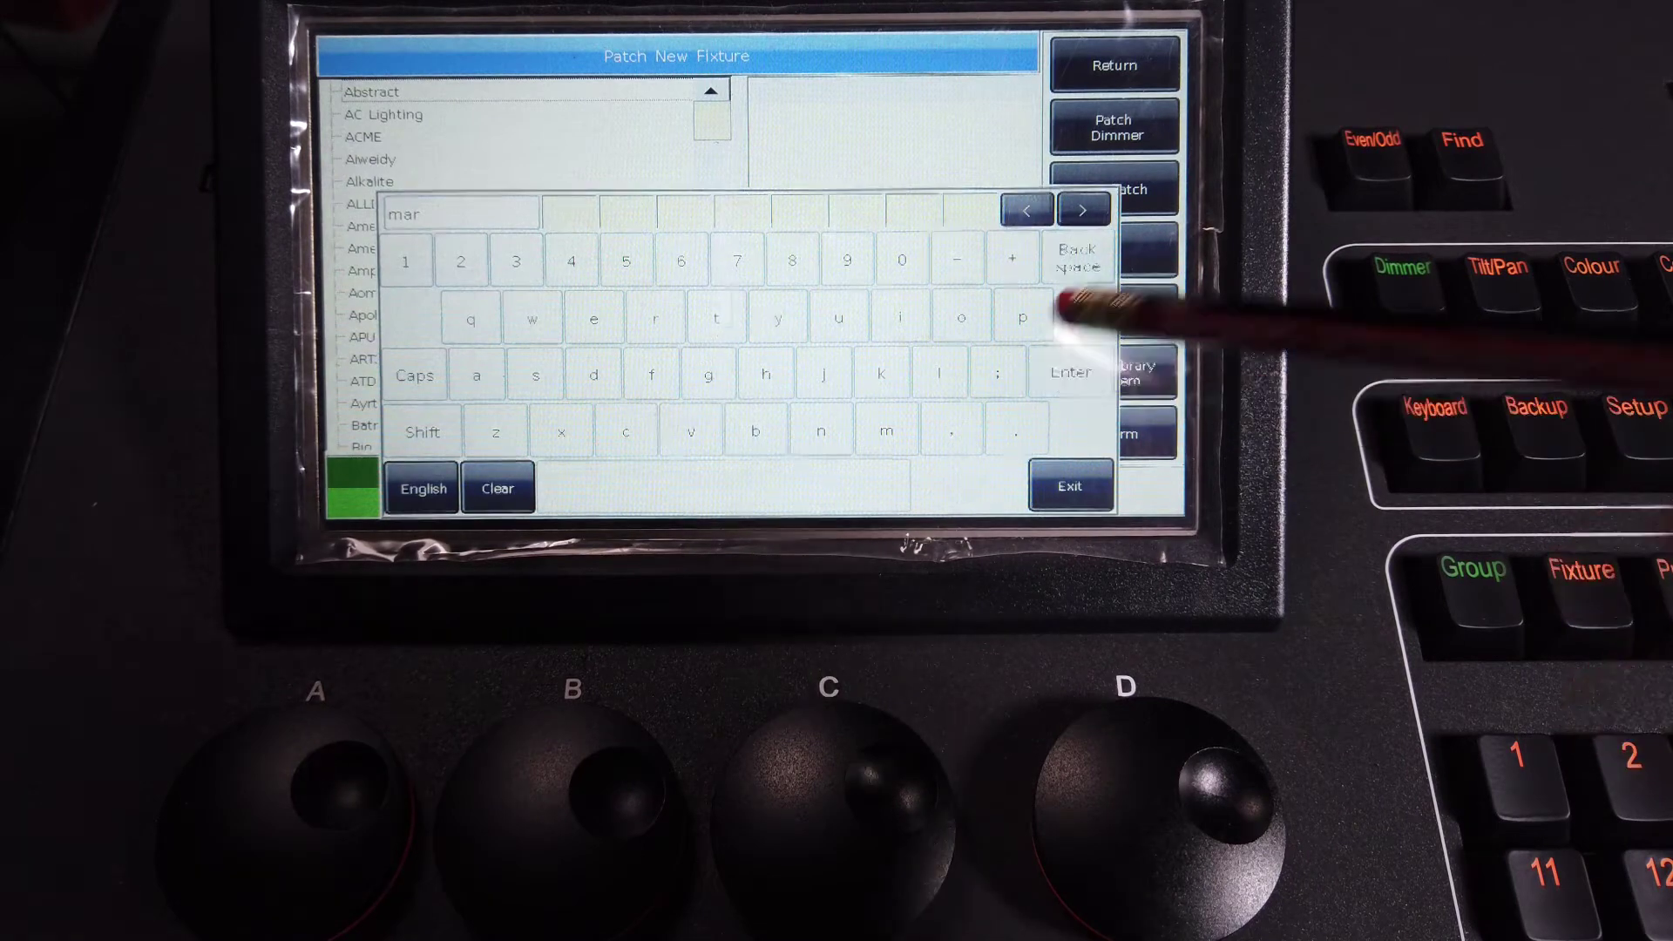
pyautogui.click(1070, 373)
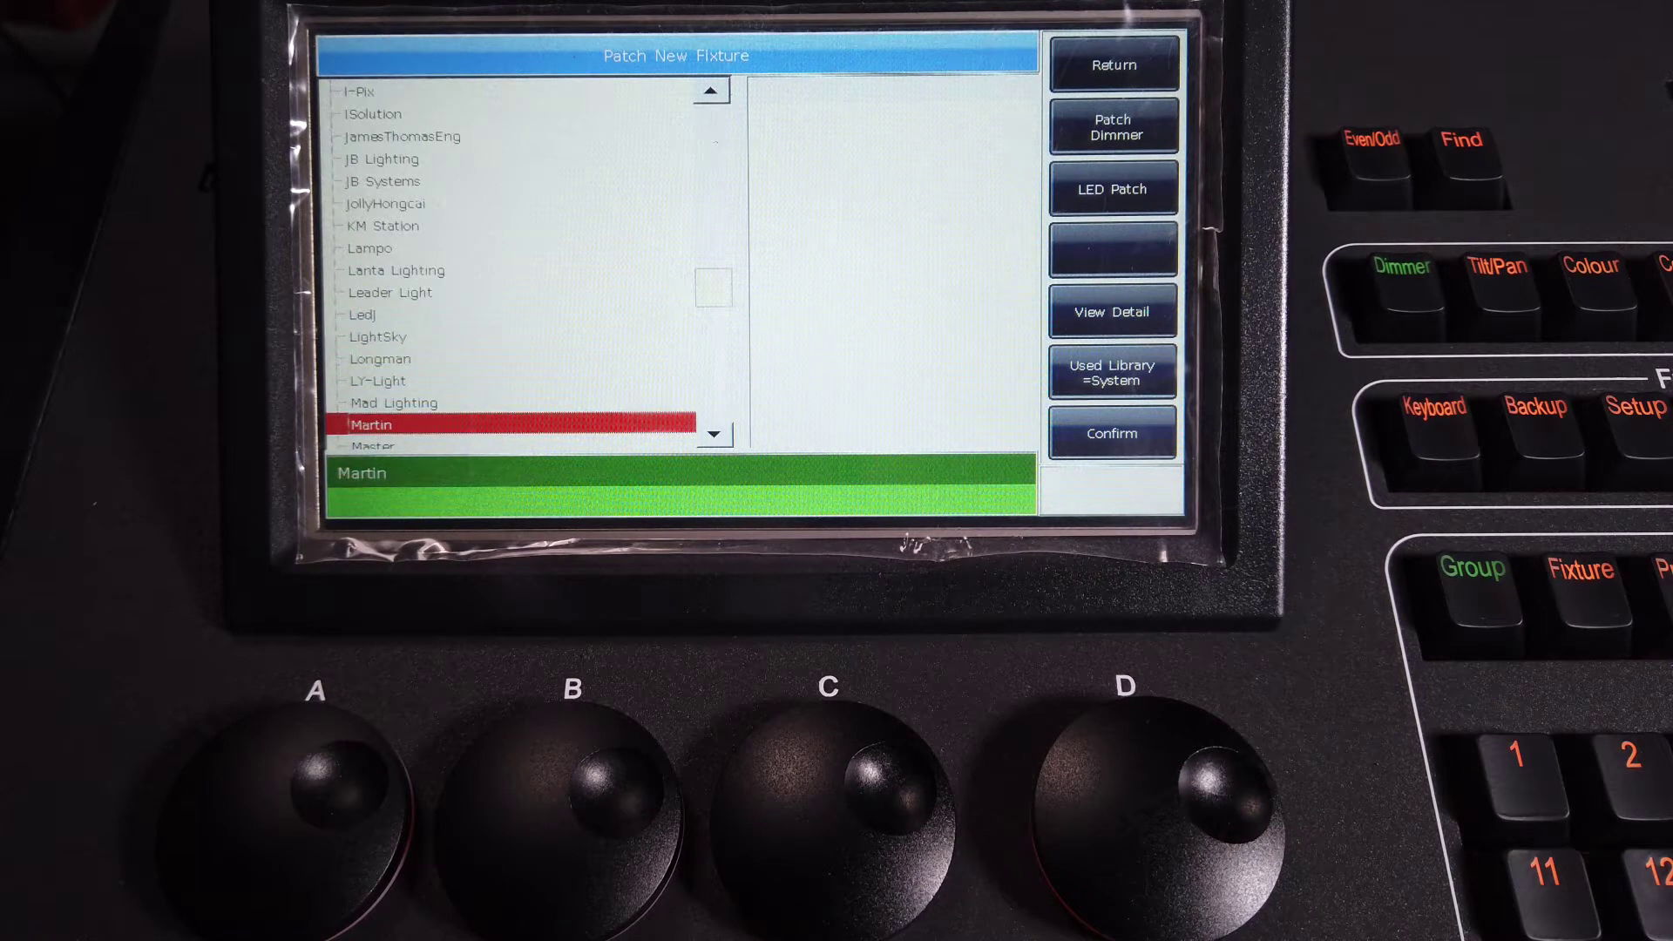
pyautogui.click(1113, 373)
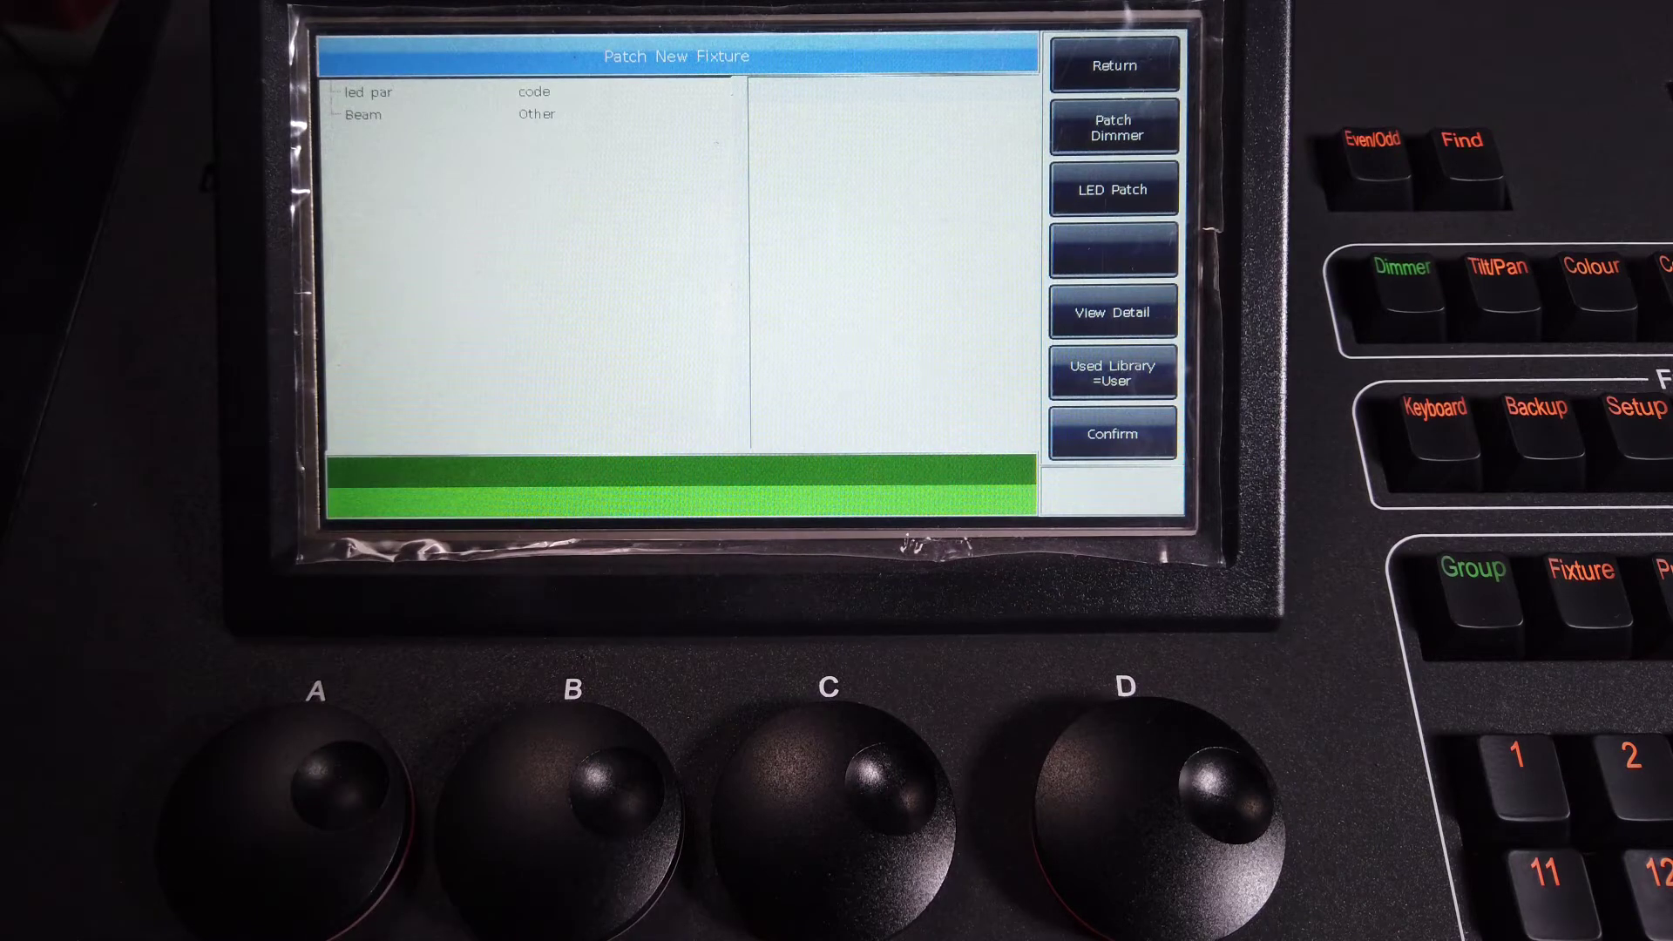
# - View the user Beam fixture's 16 channels, then switch back to the System library
pyautogui.click(367, 113)
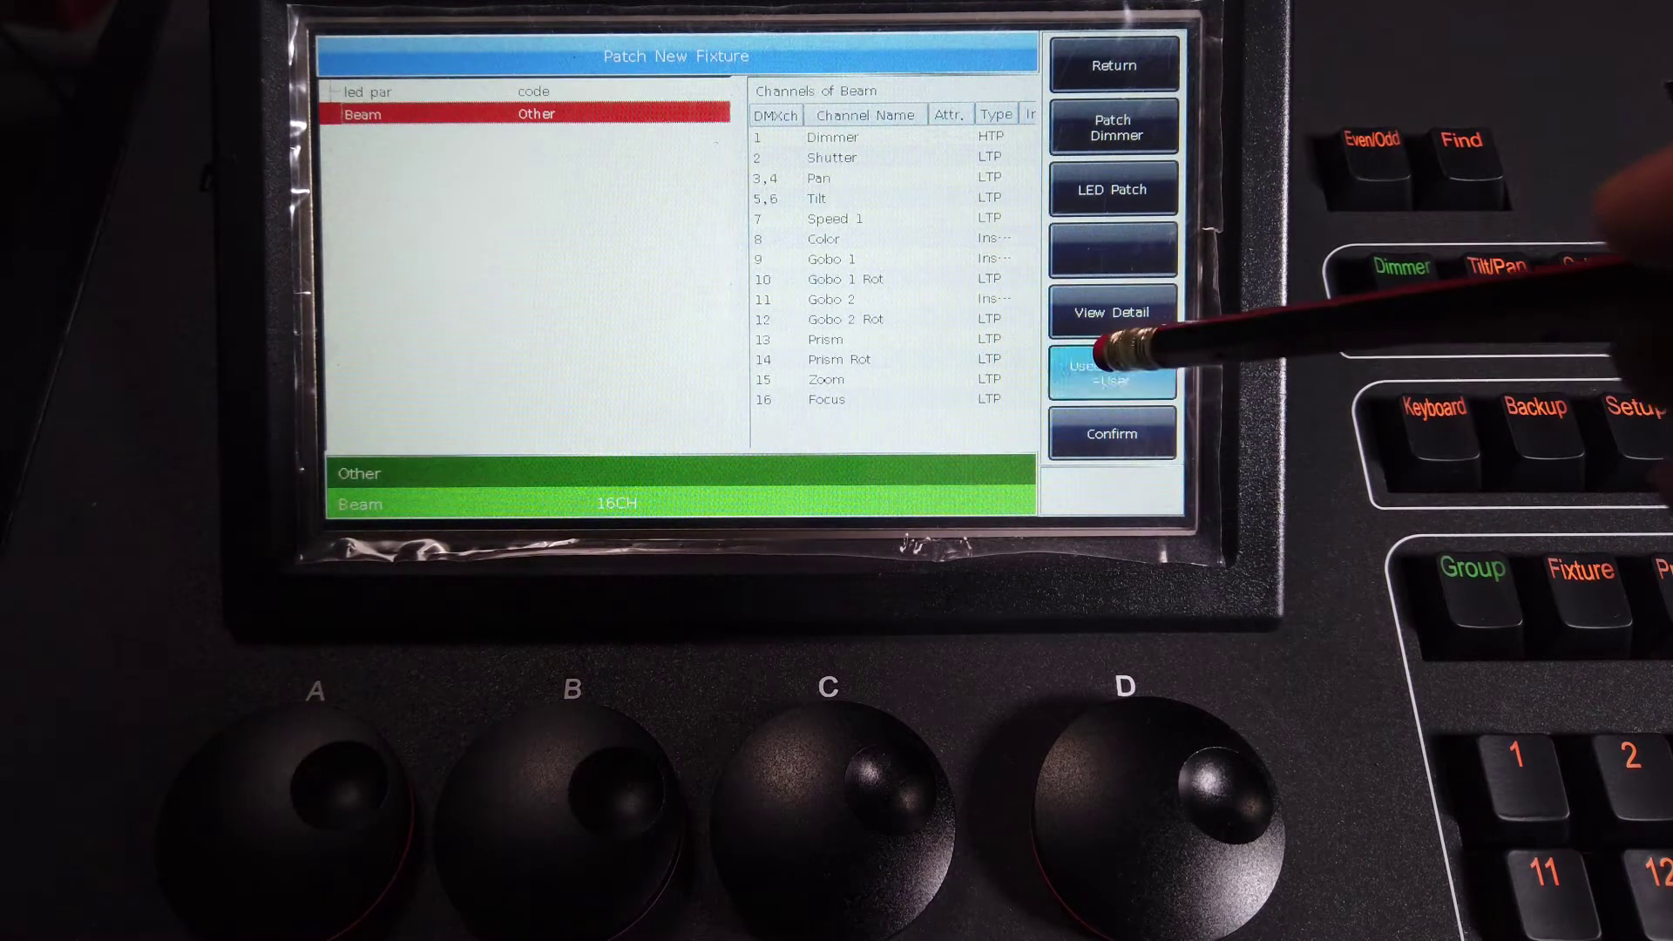
pyautogui.click(1112, 372)
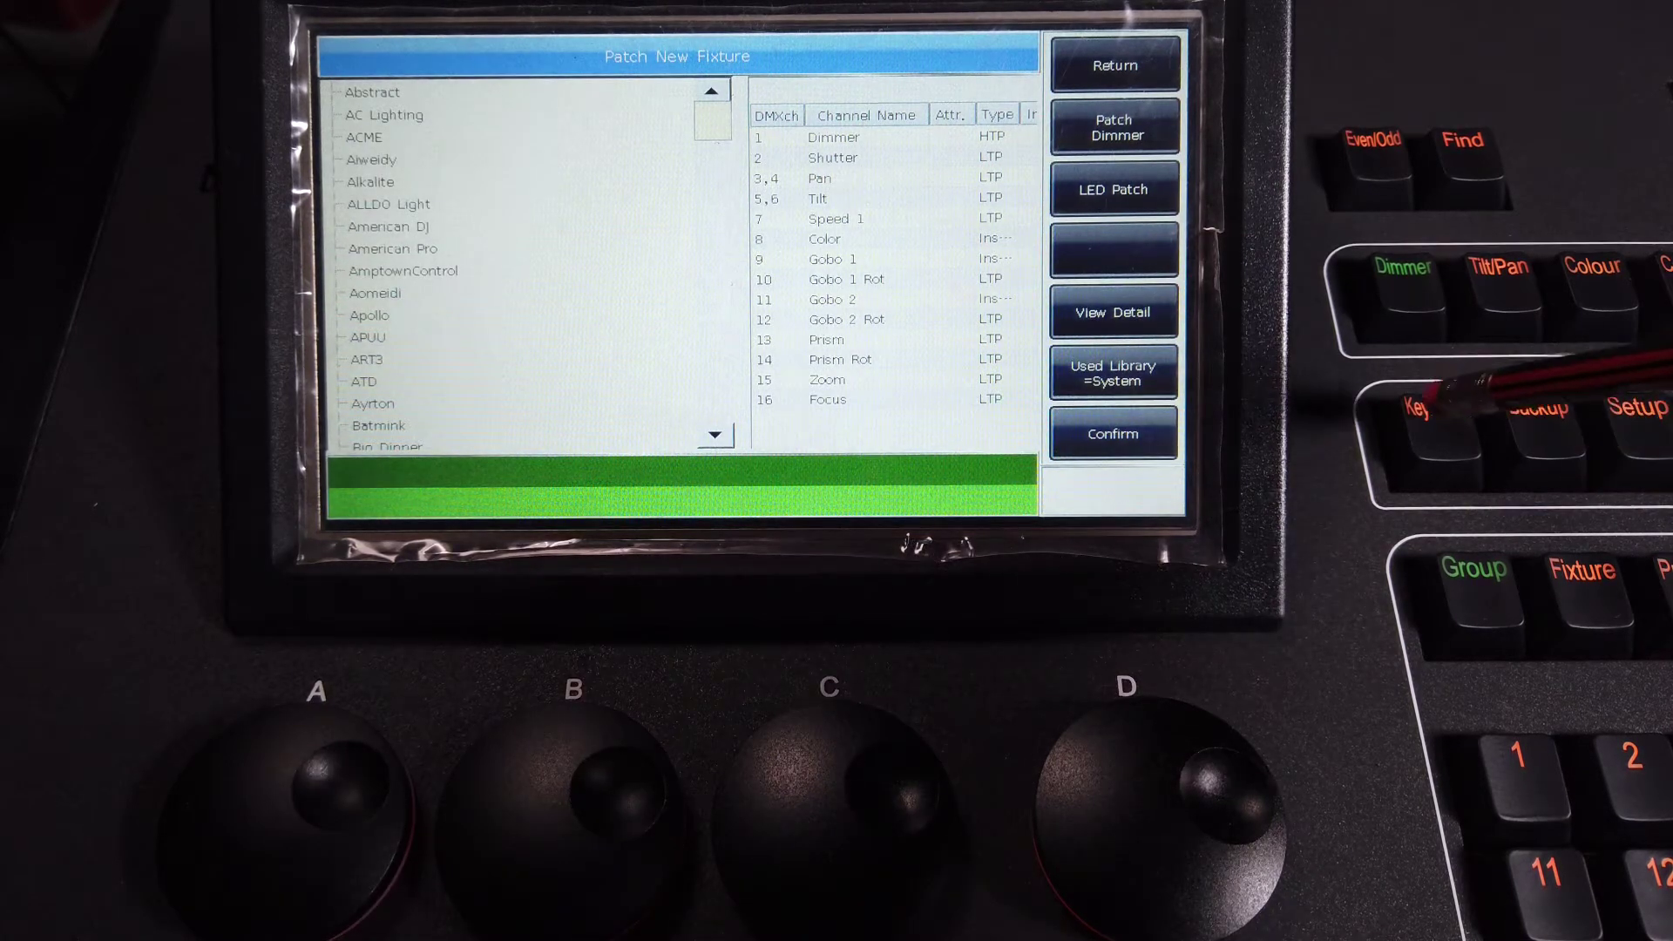
# - Search 'lig' to find LightSky and confirm its F230 BEAM model for patching
pyautogui.click(1462, 144)
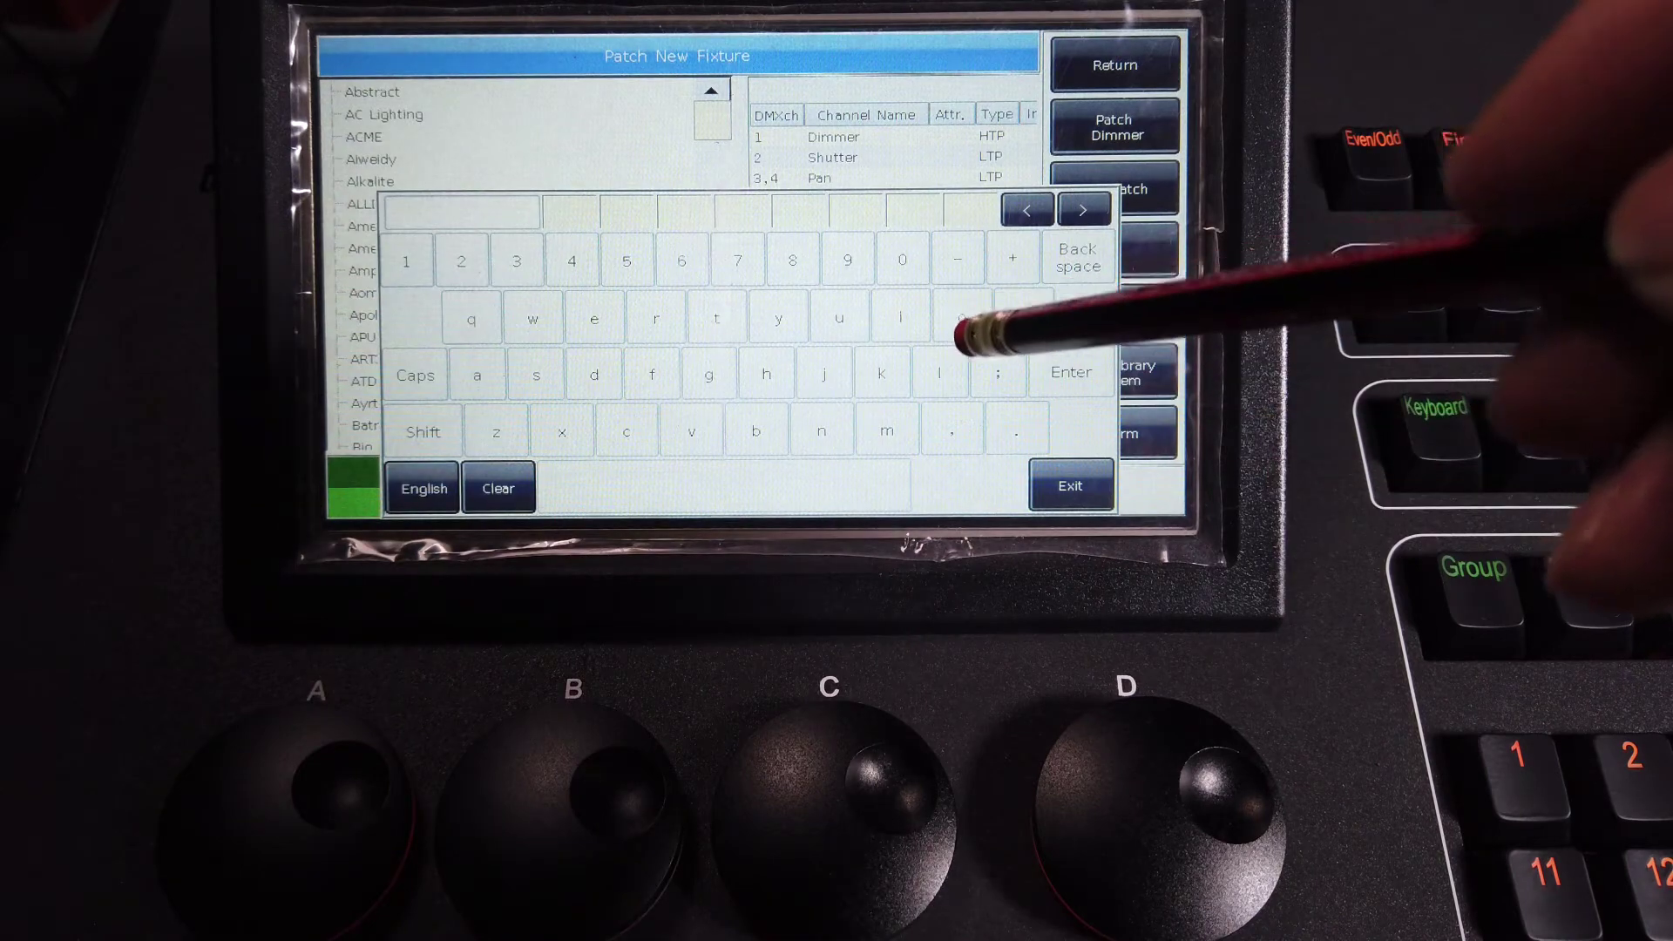
pyautogui.click(937, 375)
pyautogui.write('ligh')
pyautogui.click(900, 317)
pyautogui.click(709, 375)
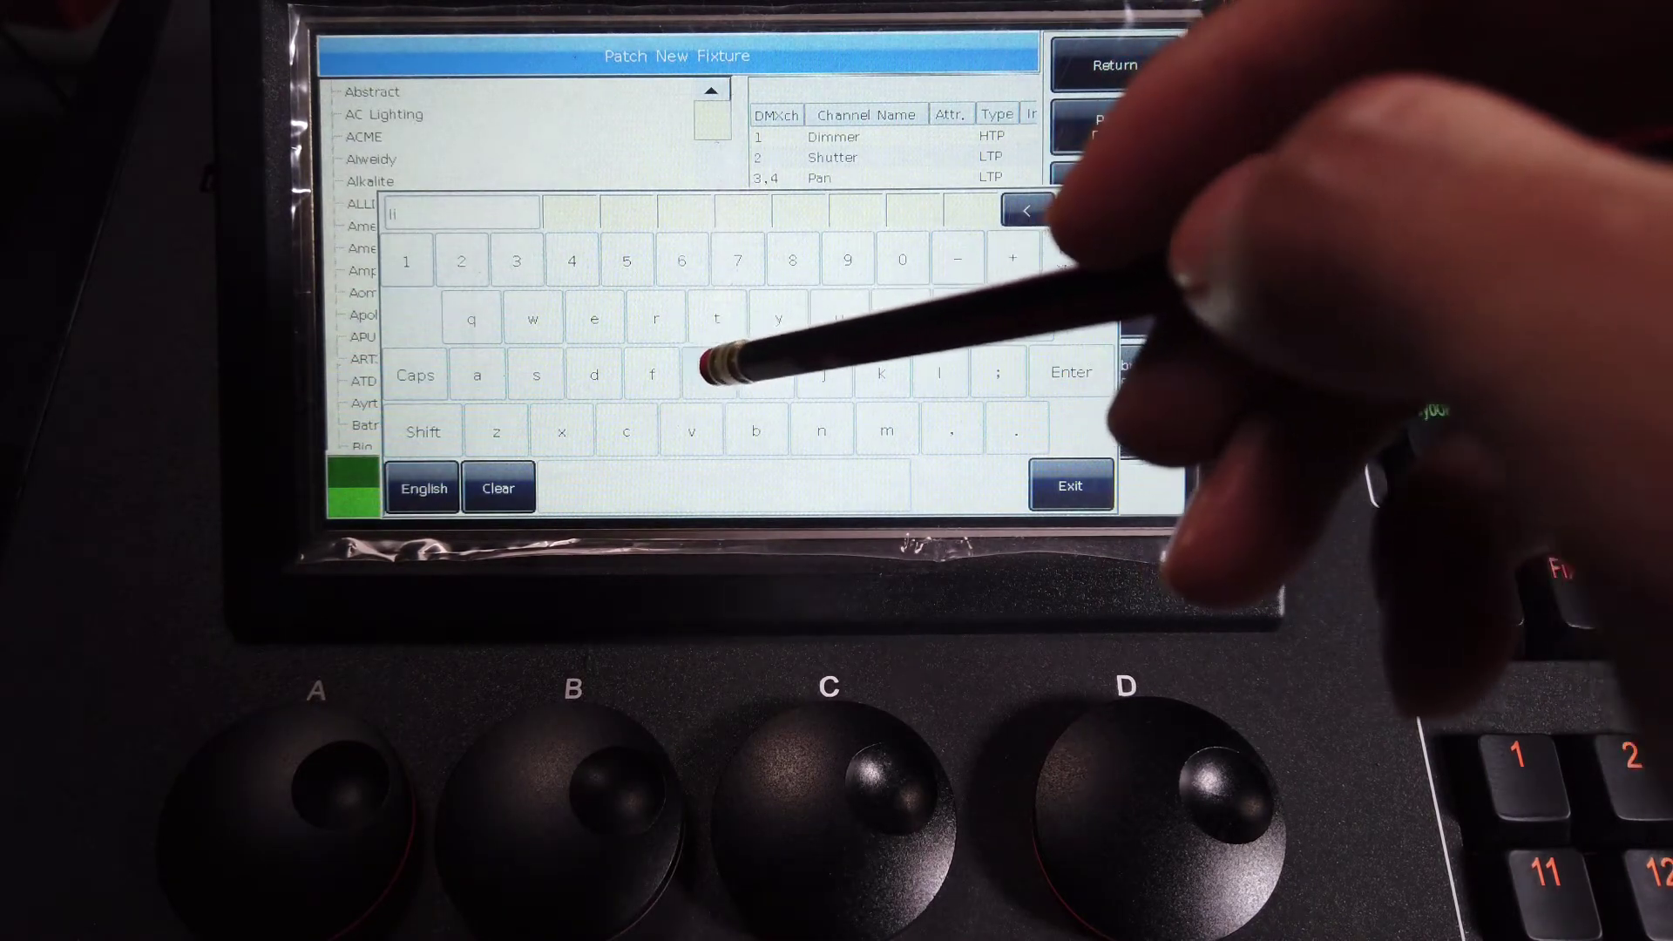
pyautogui.click(1071, 372)
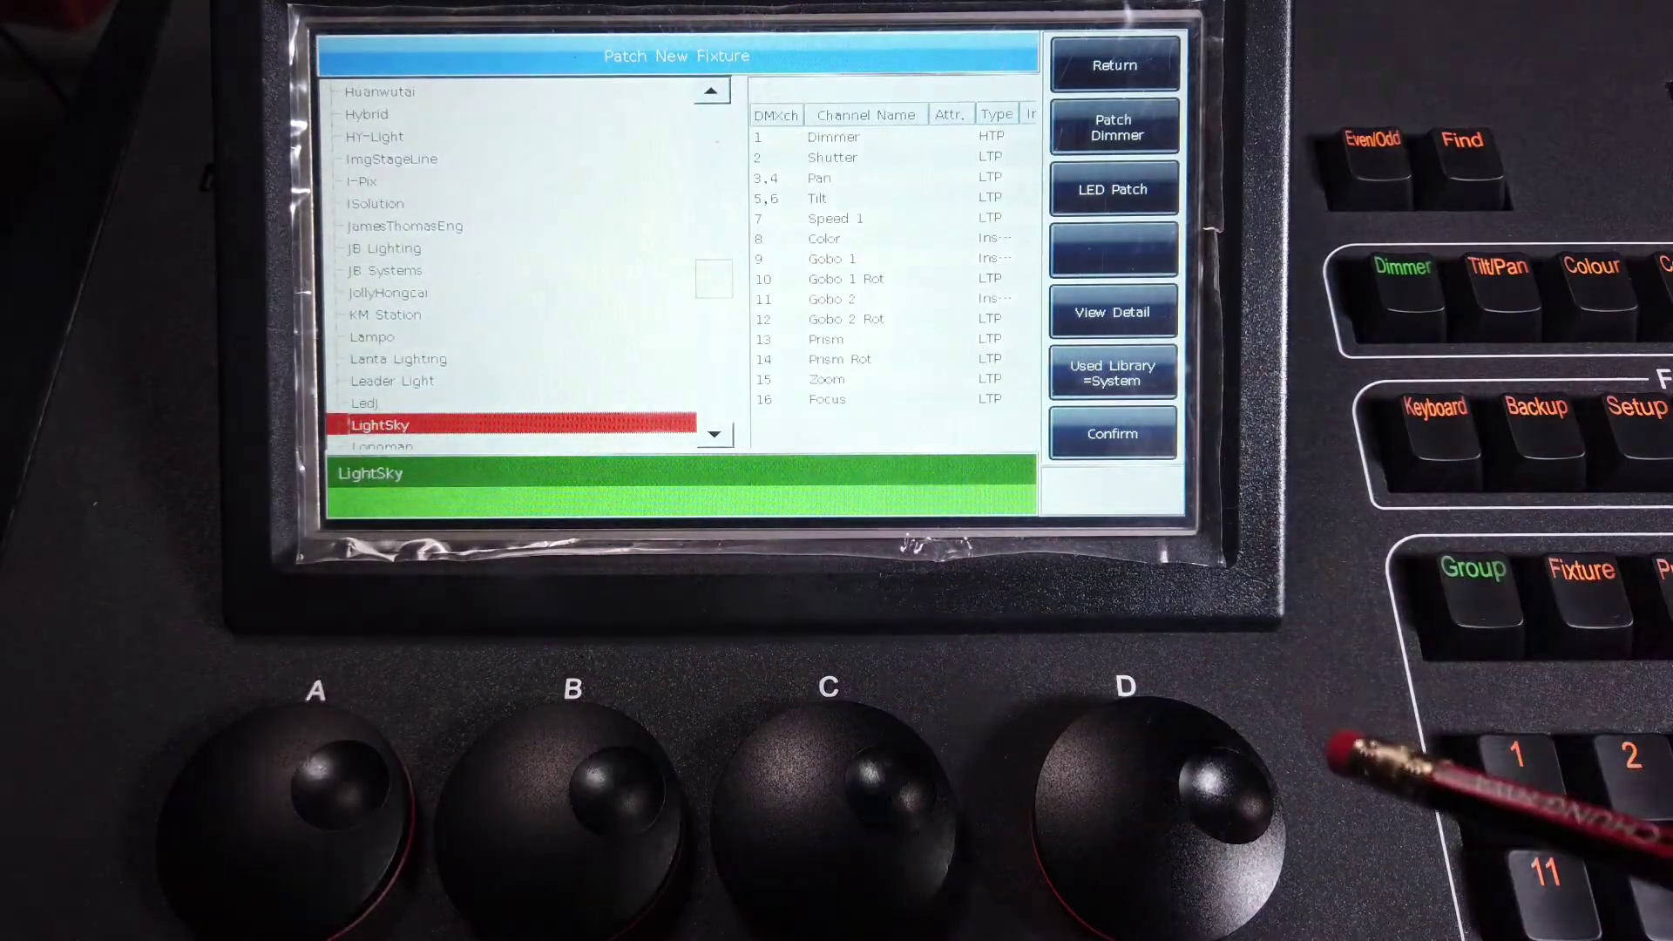
pyautogui.click(1128, 438)
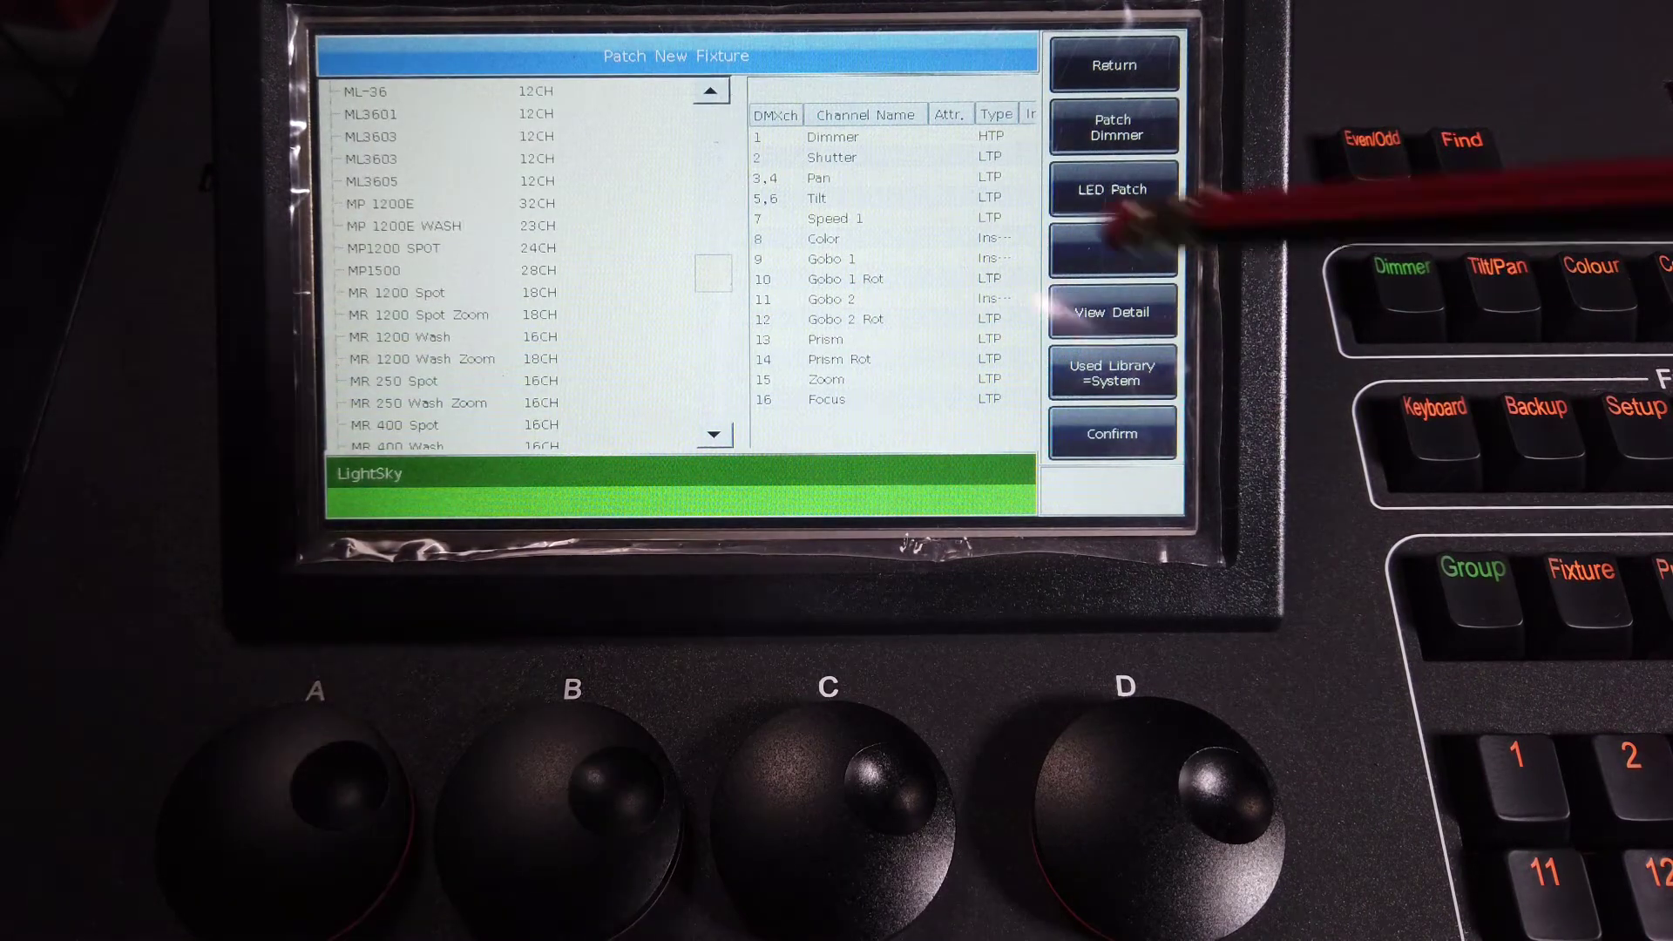
pyautogui.scroll(3, 709, 249)
pyautogui.scroll(5, 693, 259)
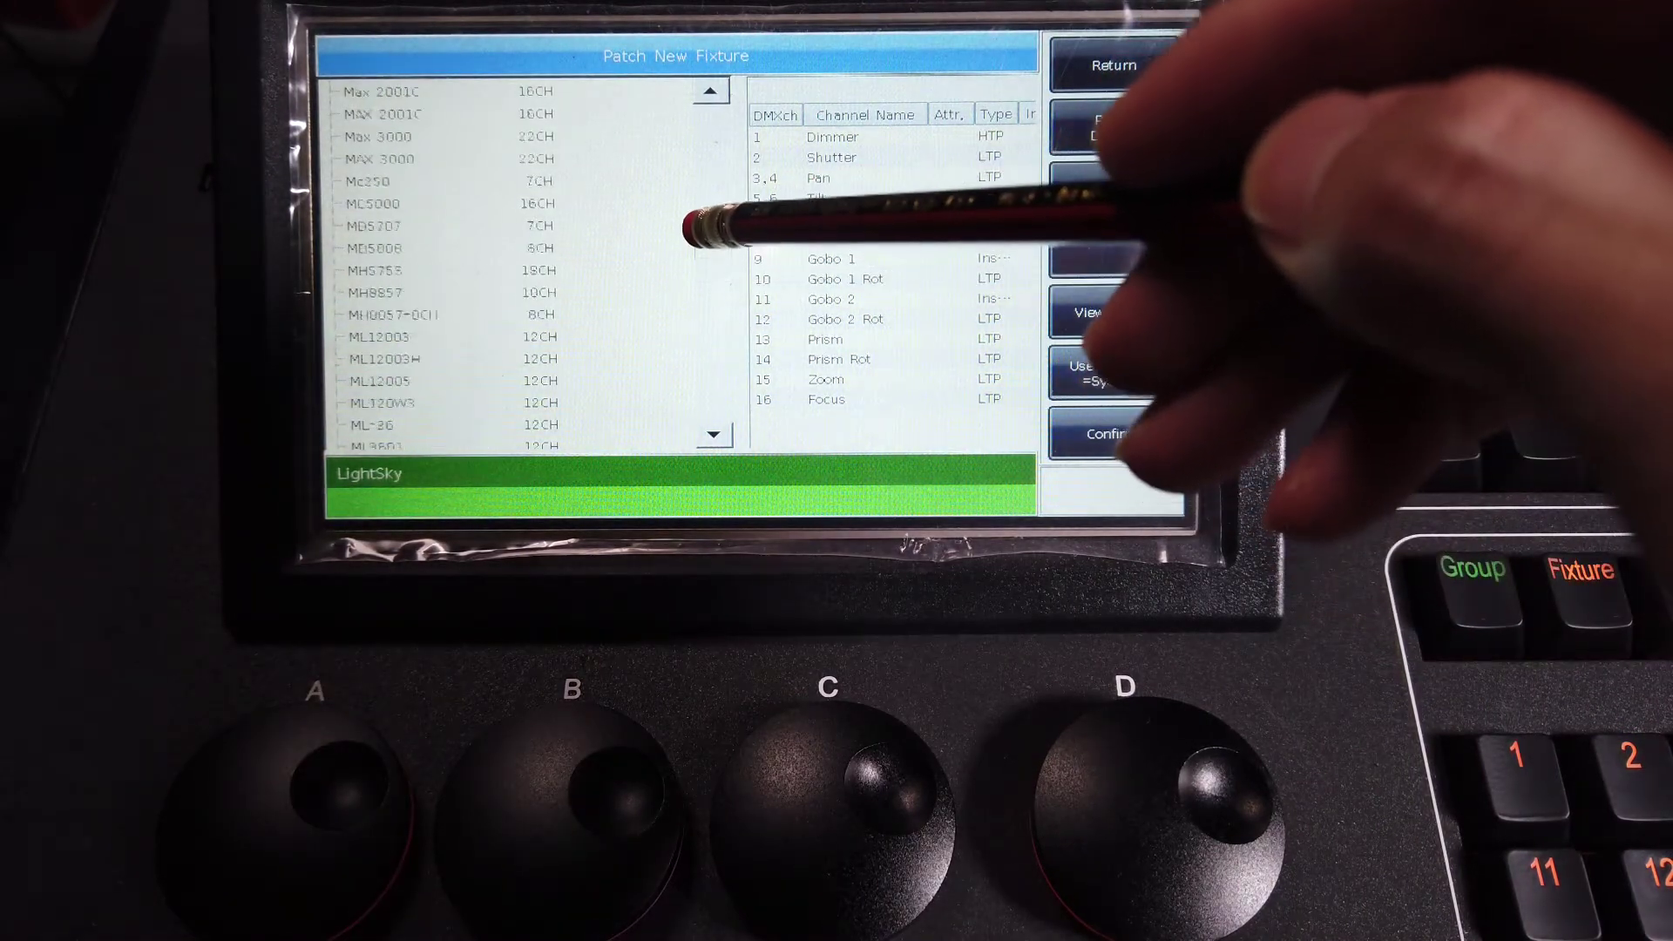
pyautogui.scroll(5, 694, 224)
pyautogui.scroll(5, 695, 206)
pyautogui.scroll(5, 693, 180)
pyautogui.scroll(5, 689, 168)
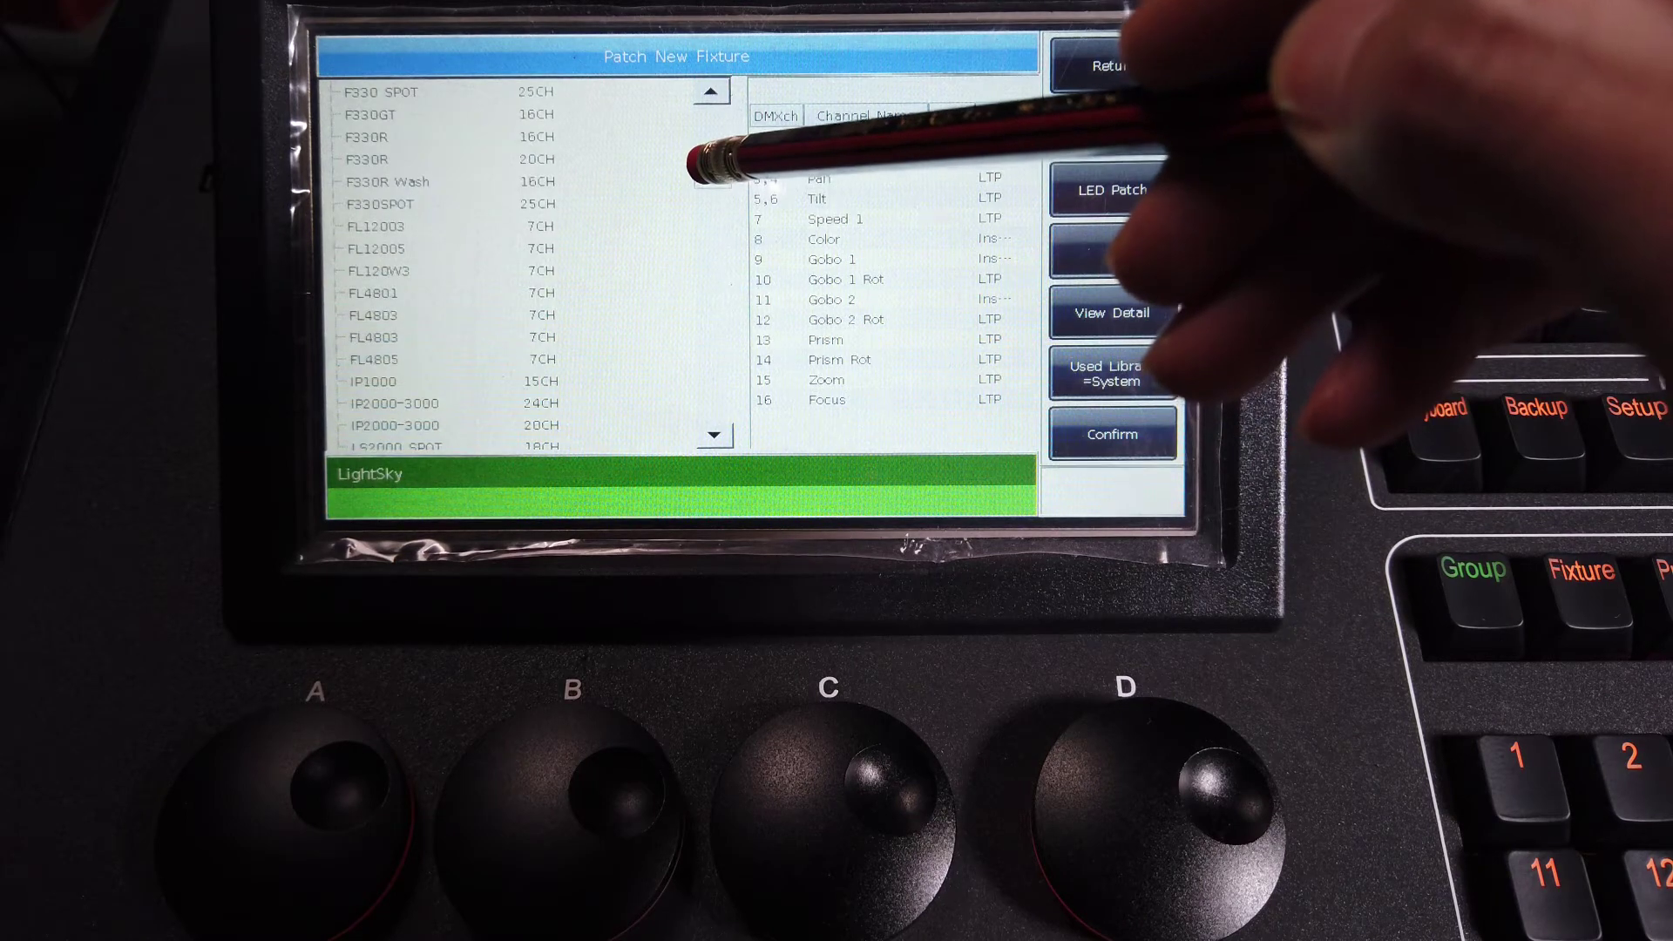
pyautogui.scroll(1, 542, 80)
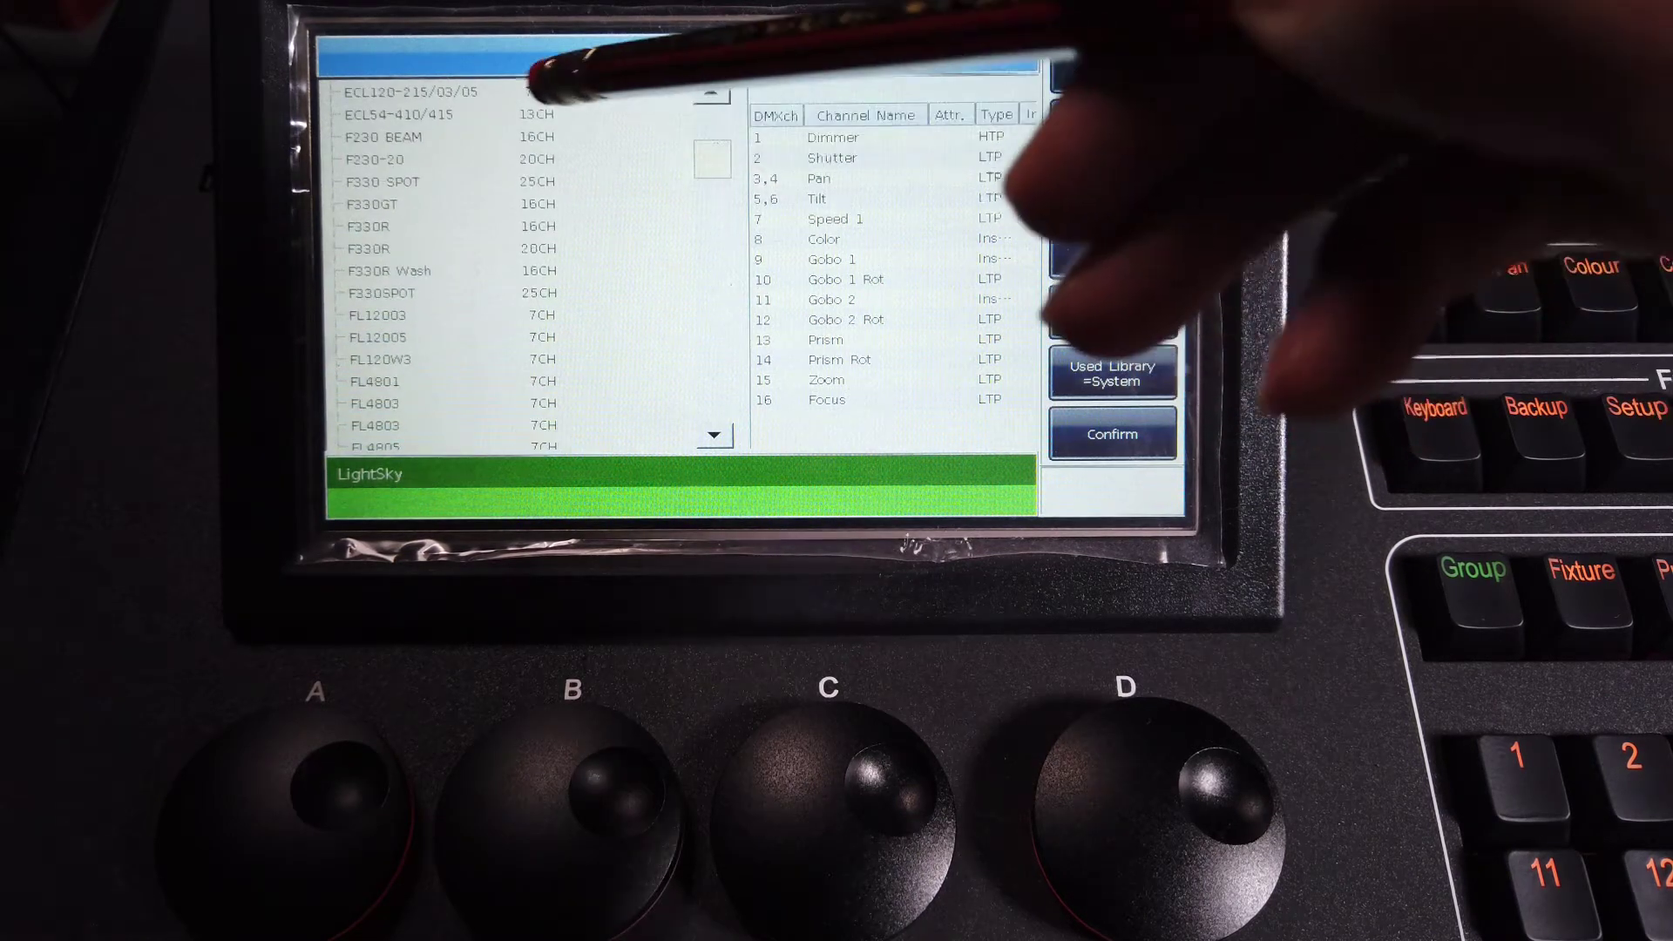
pyautogui.click(420, 136)
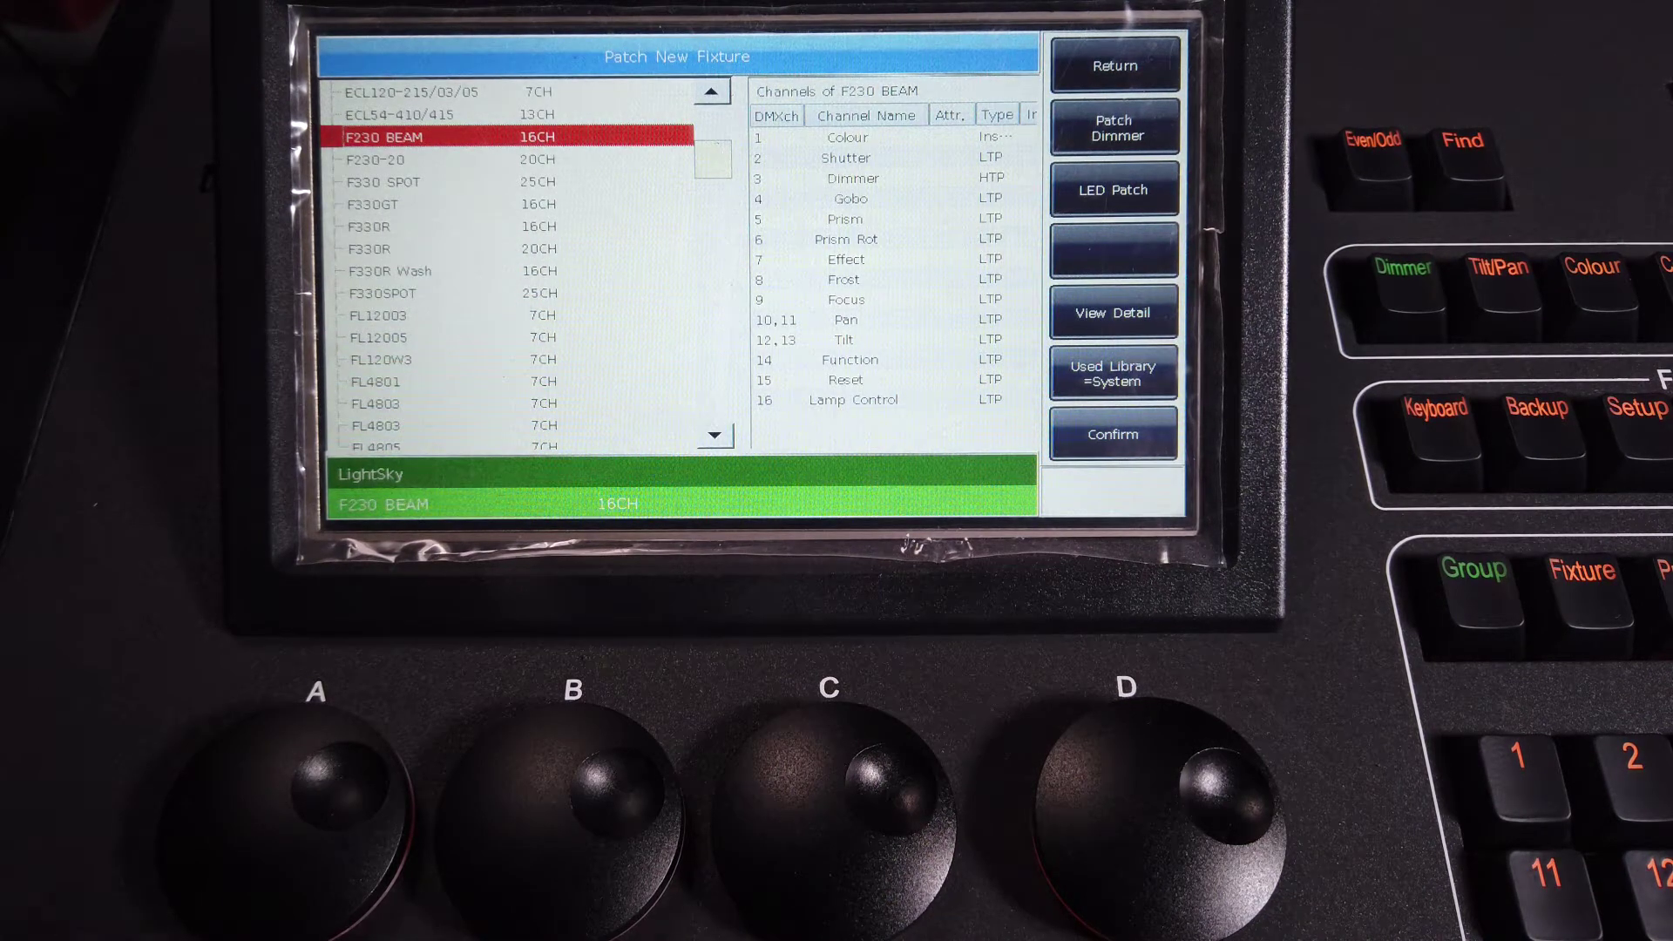
pyautogui.click(1108, 435)
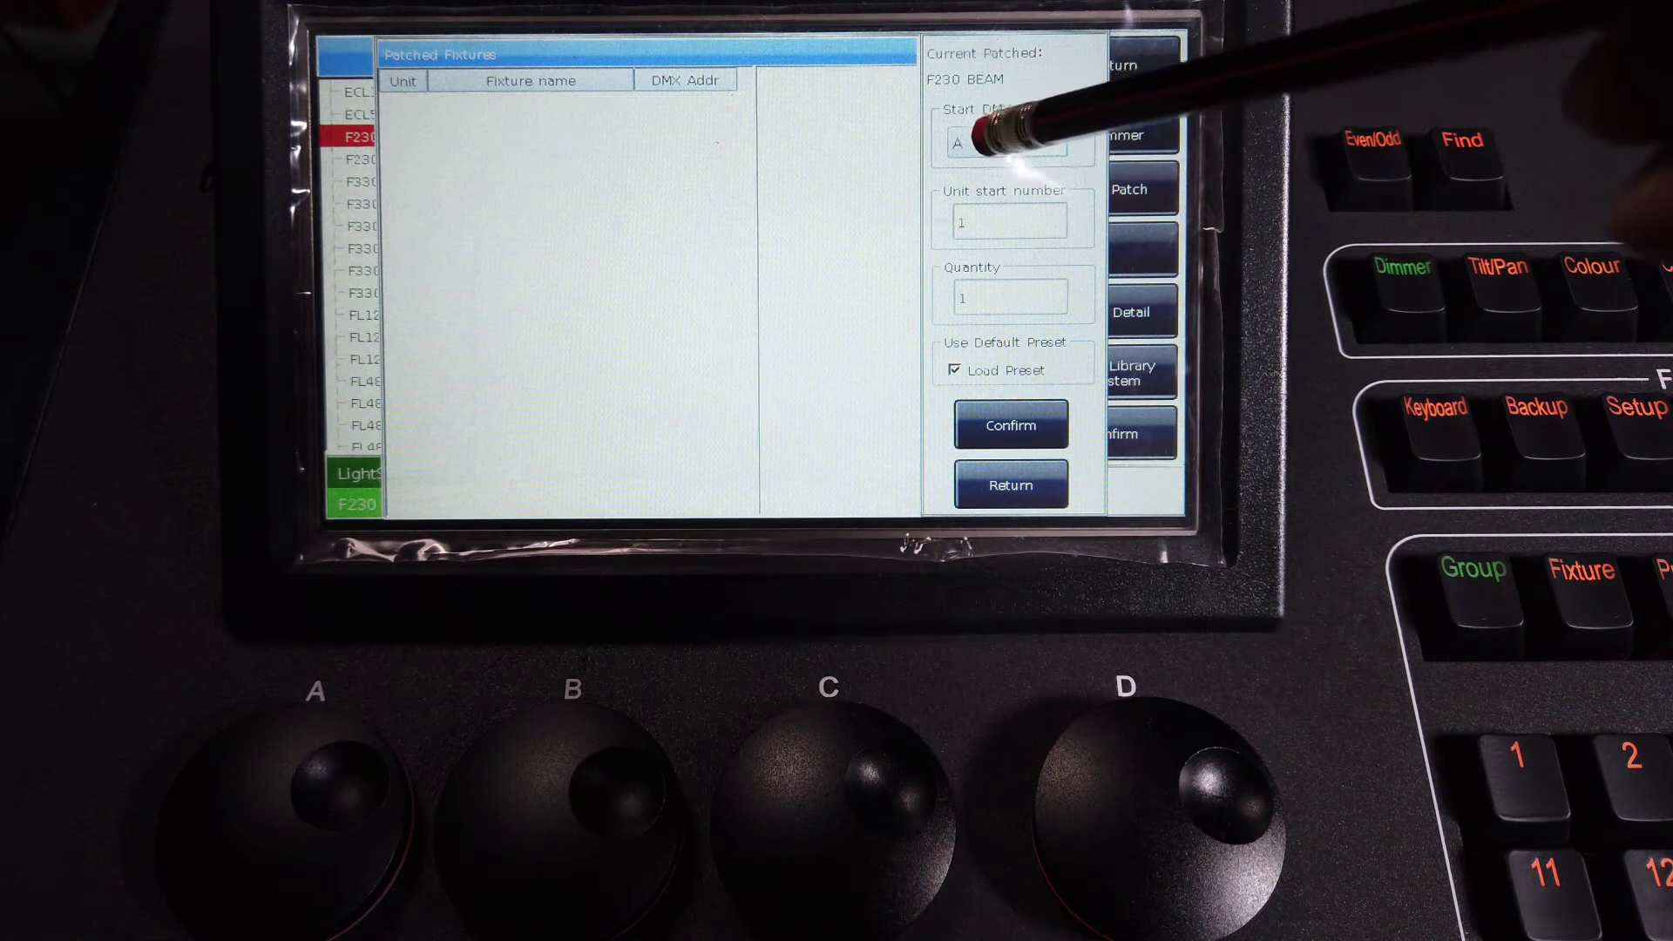
# - Patch ten F230 BEAM fixtures from address A1, unit 1, quantity 10, and check the last unit
pyautogui.click(973, 145)
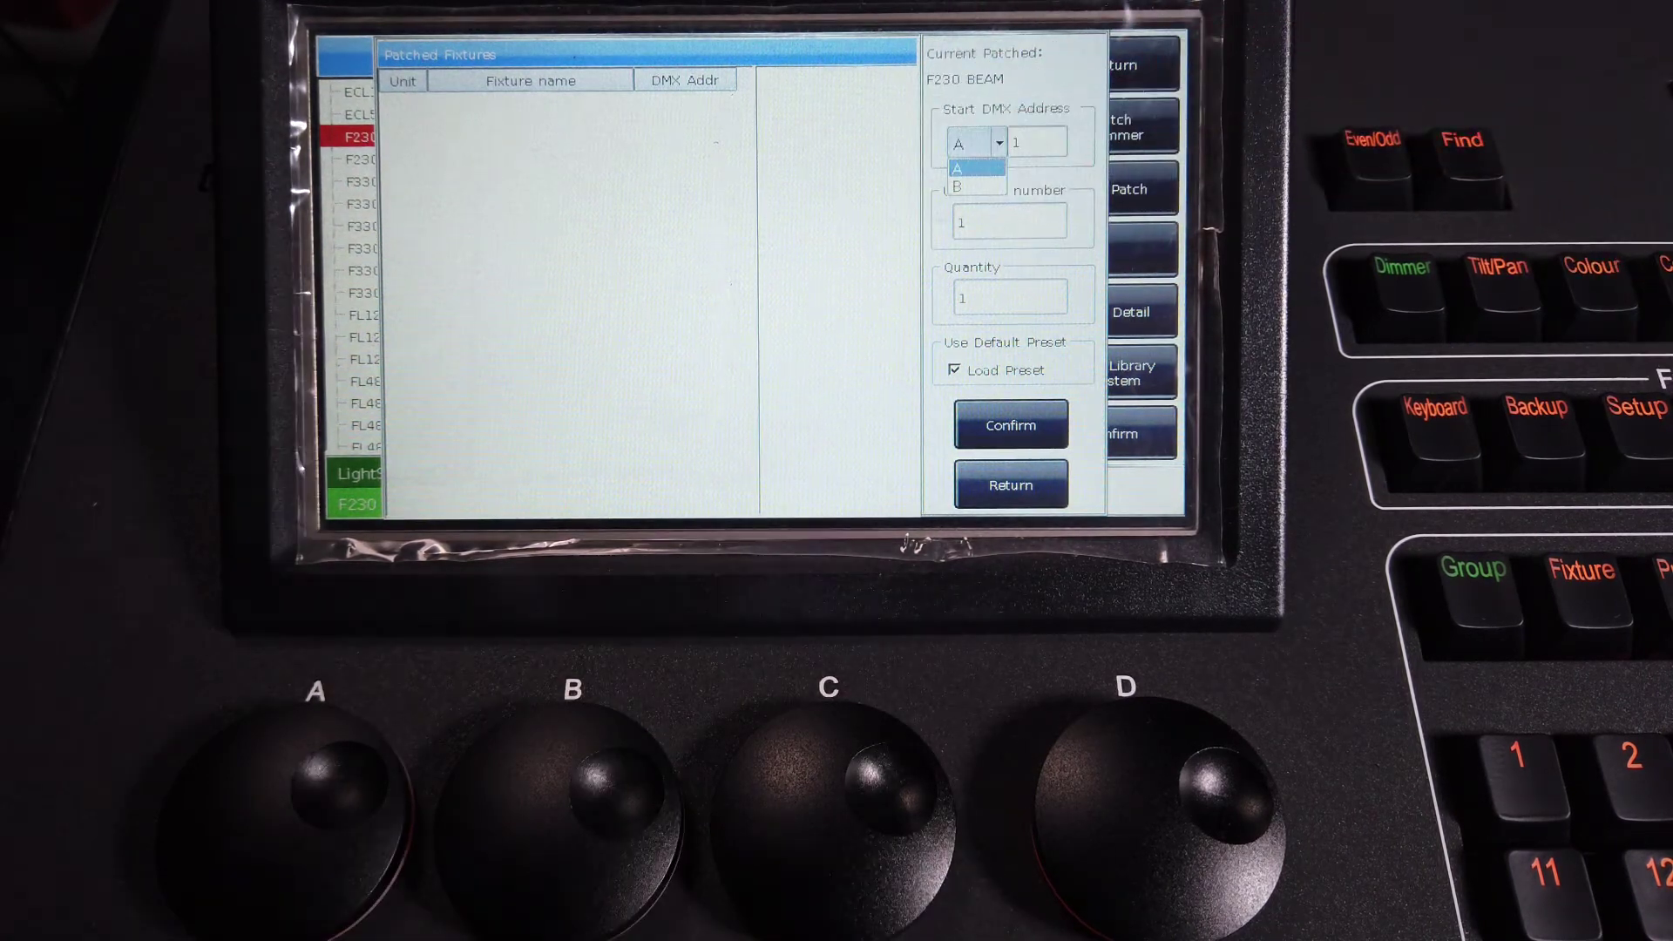
pyautogui.click(974, 170)
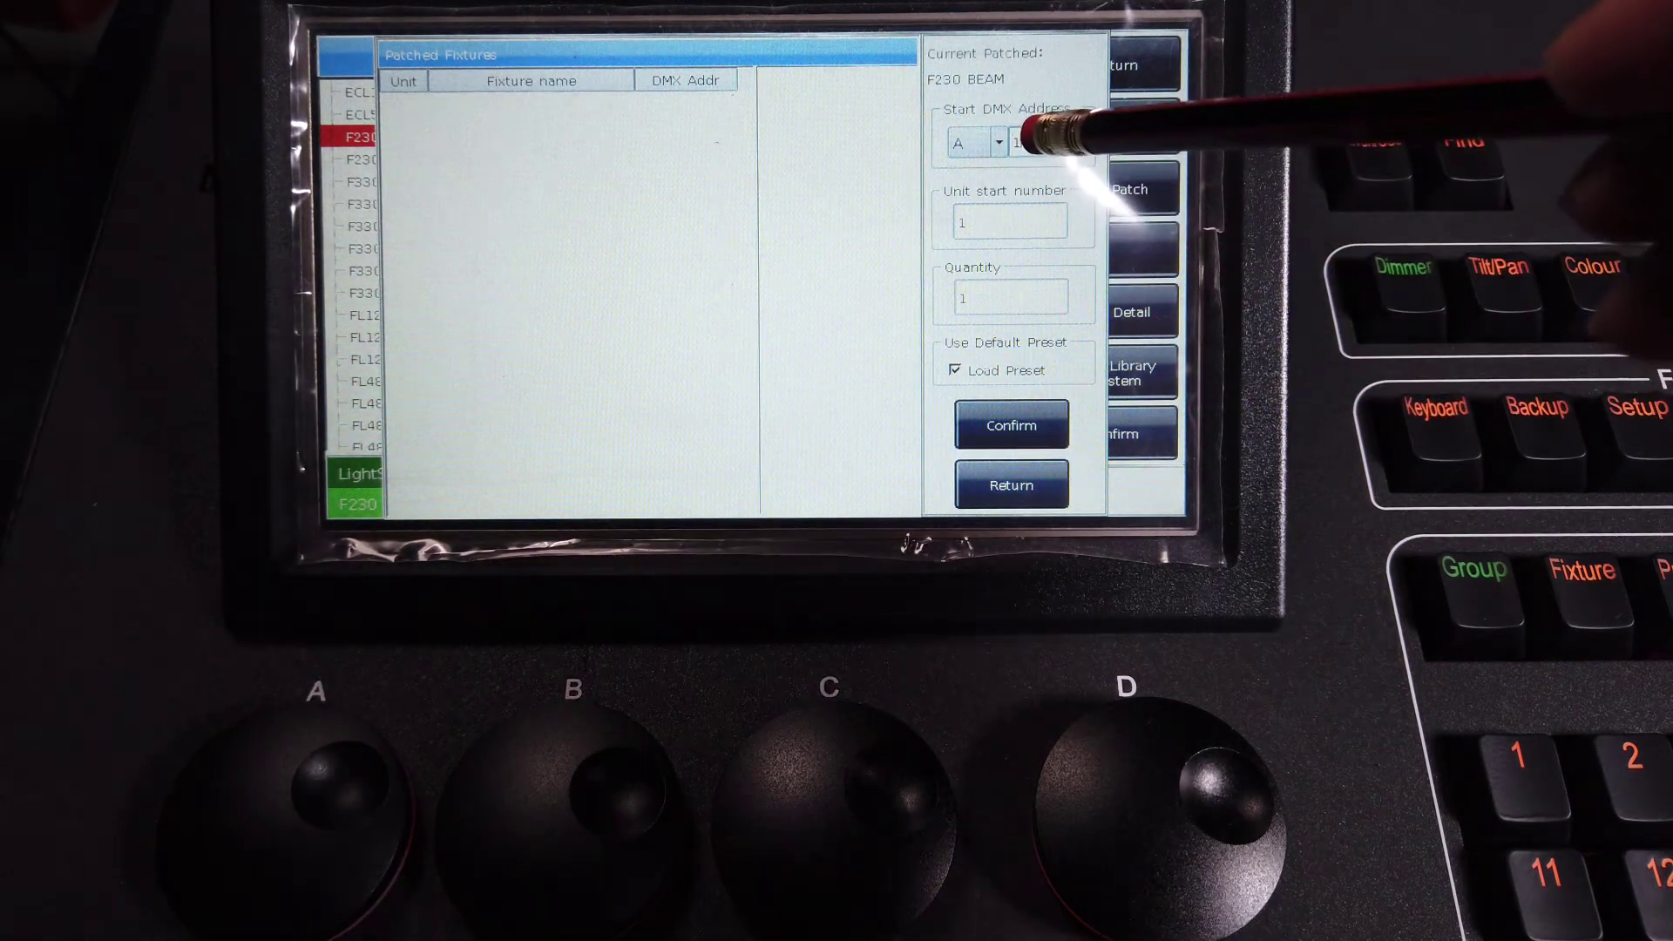
pyautogui.click(1018, 142)
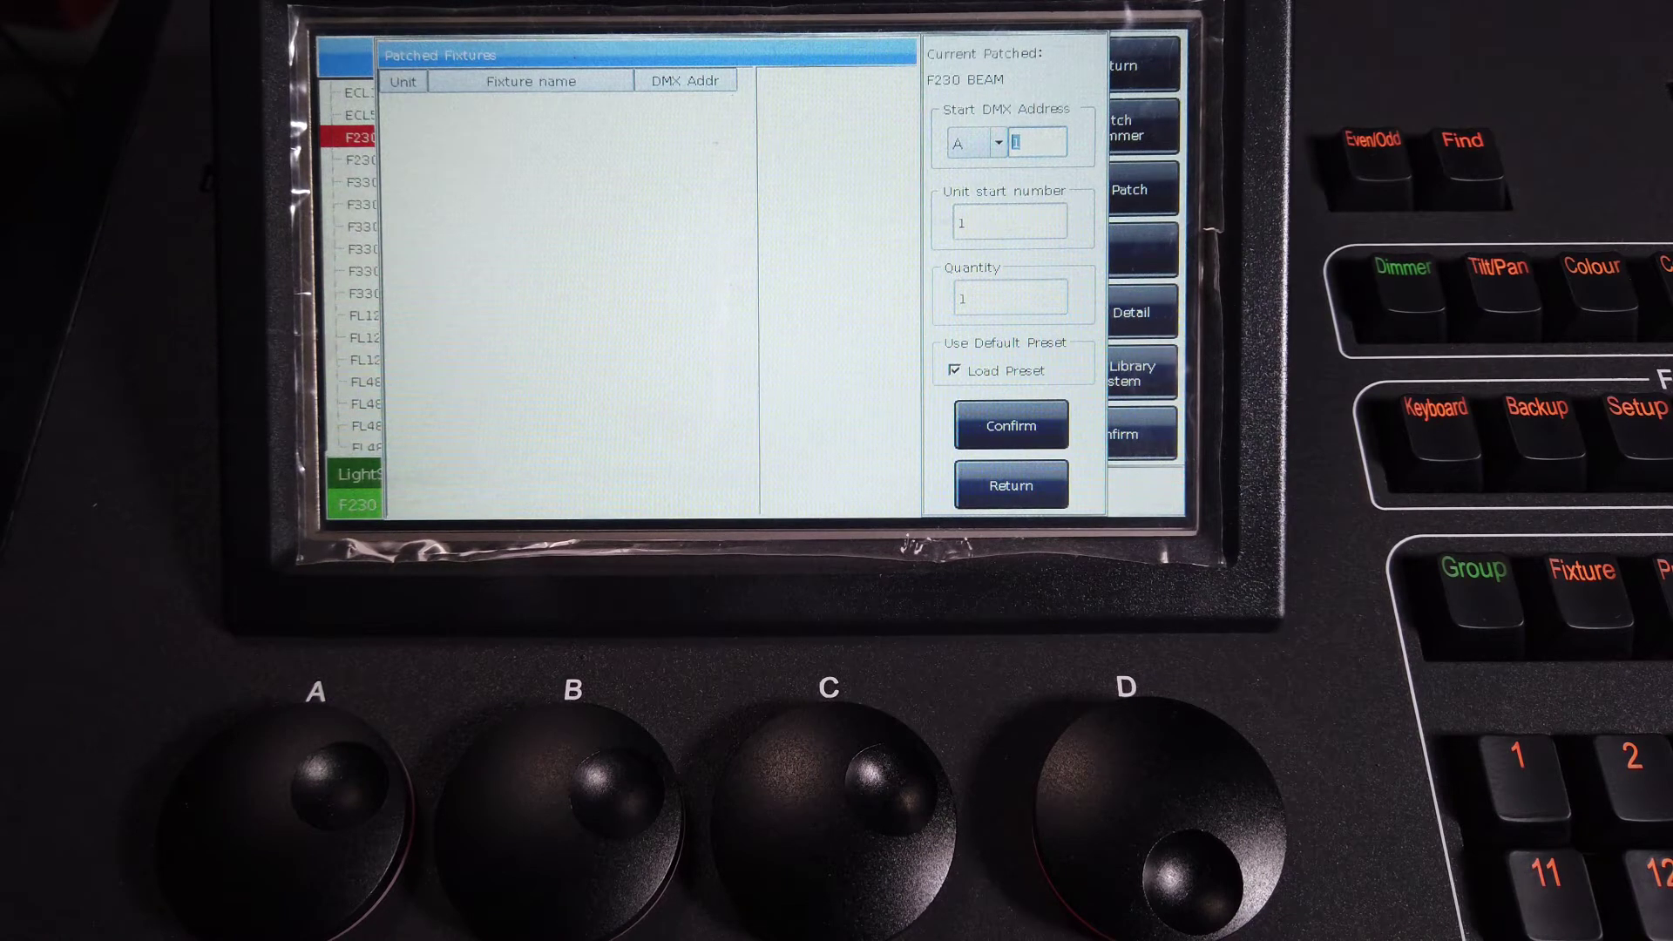
pyautogui.write('2')
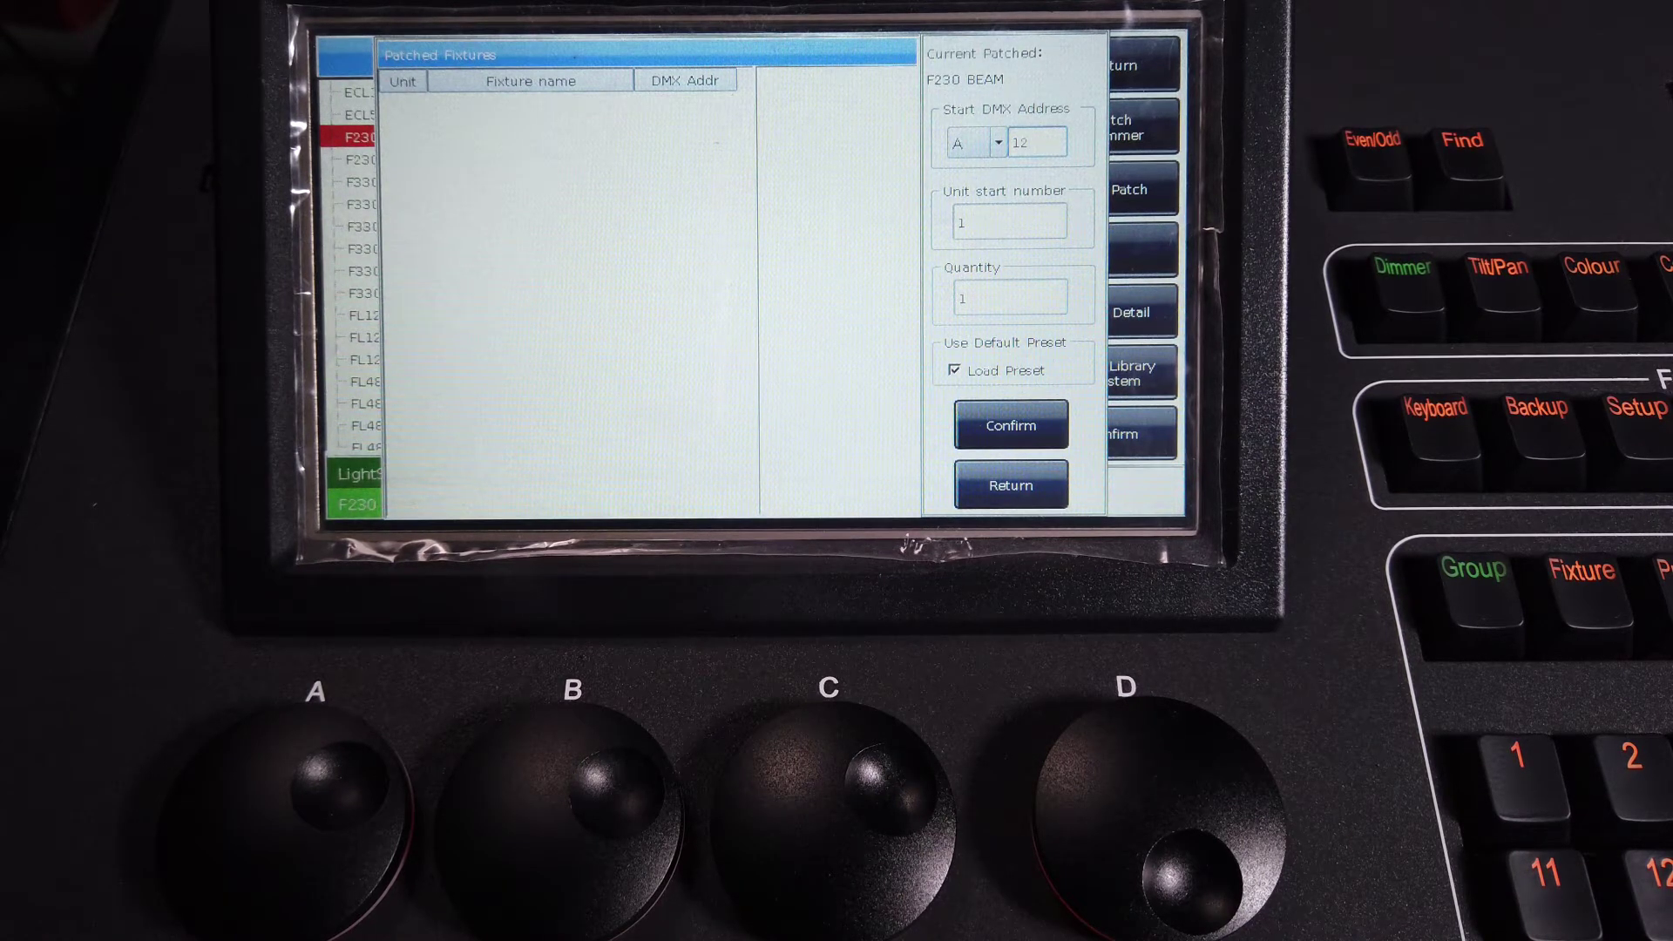
pyautogui.press('BackSpace')
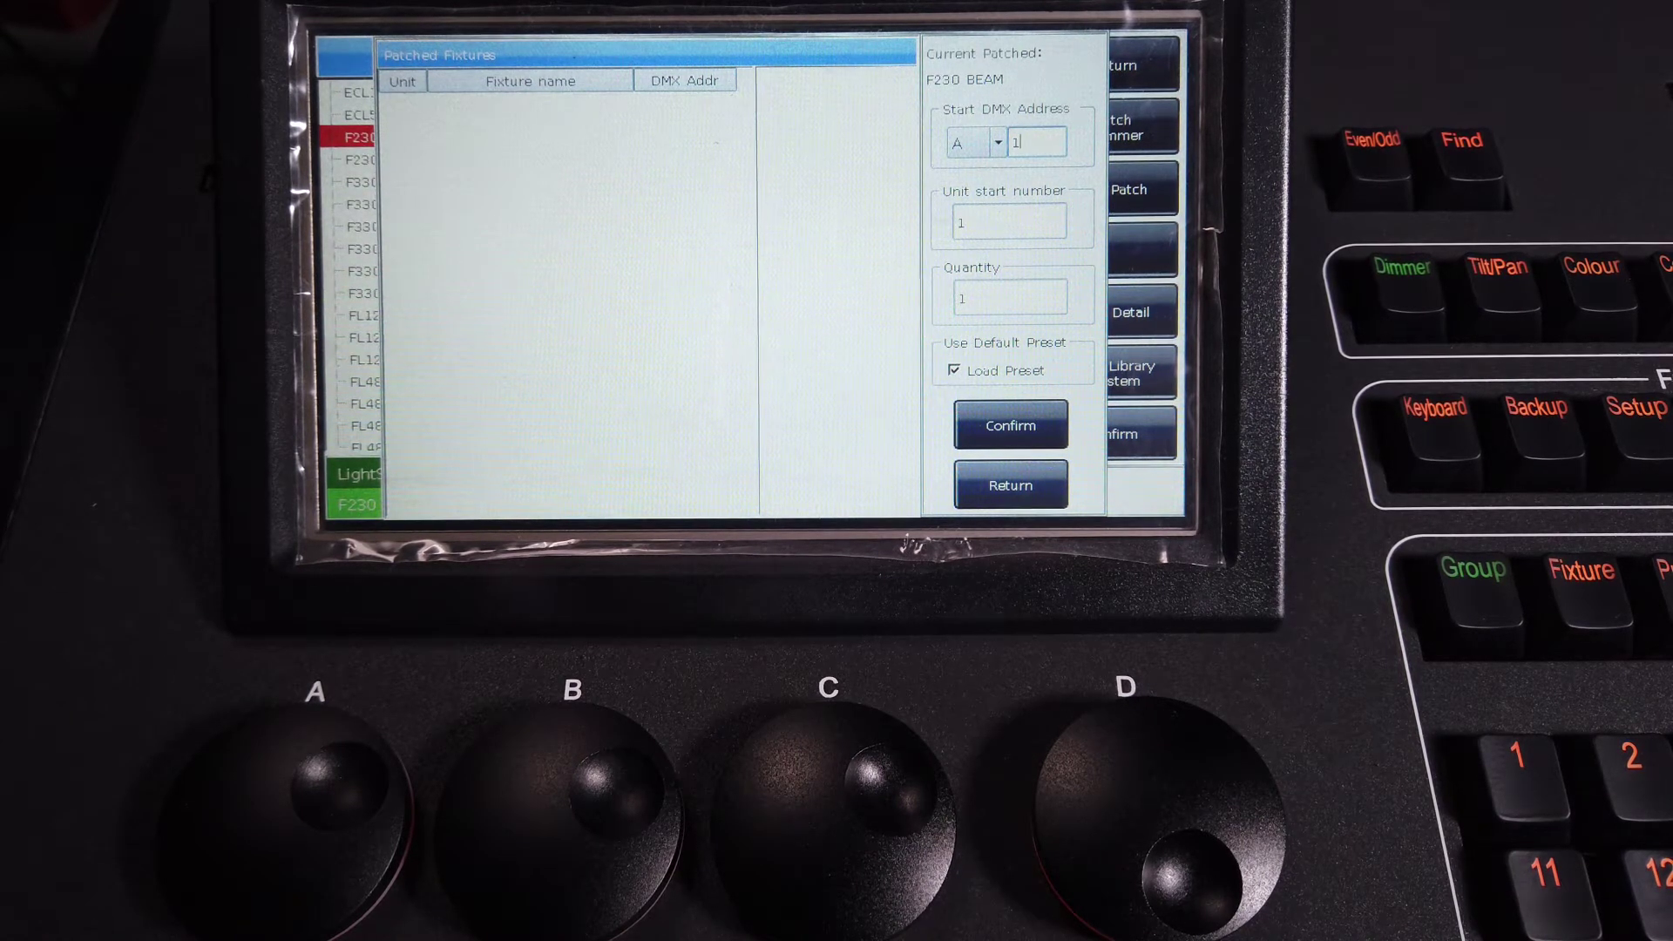
pyautogui.click(1008, 222)
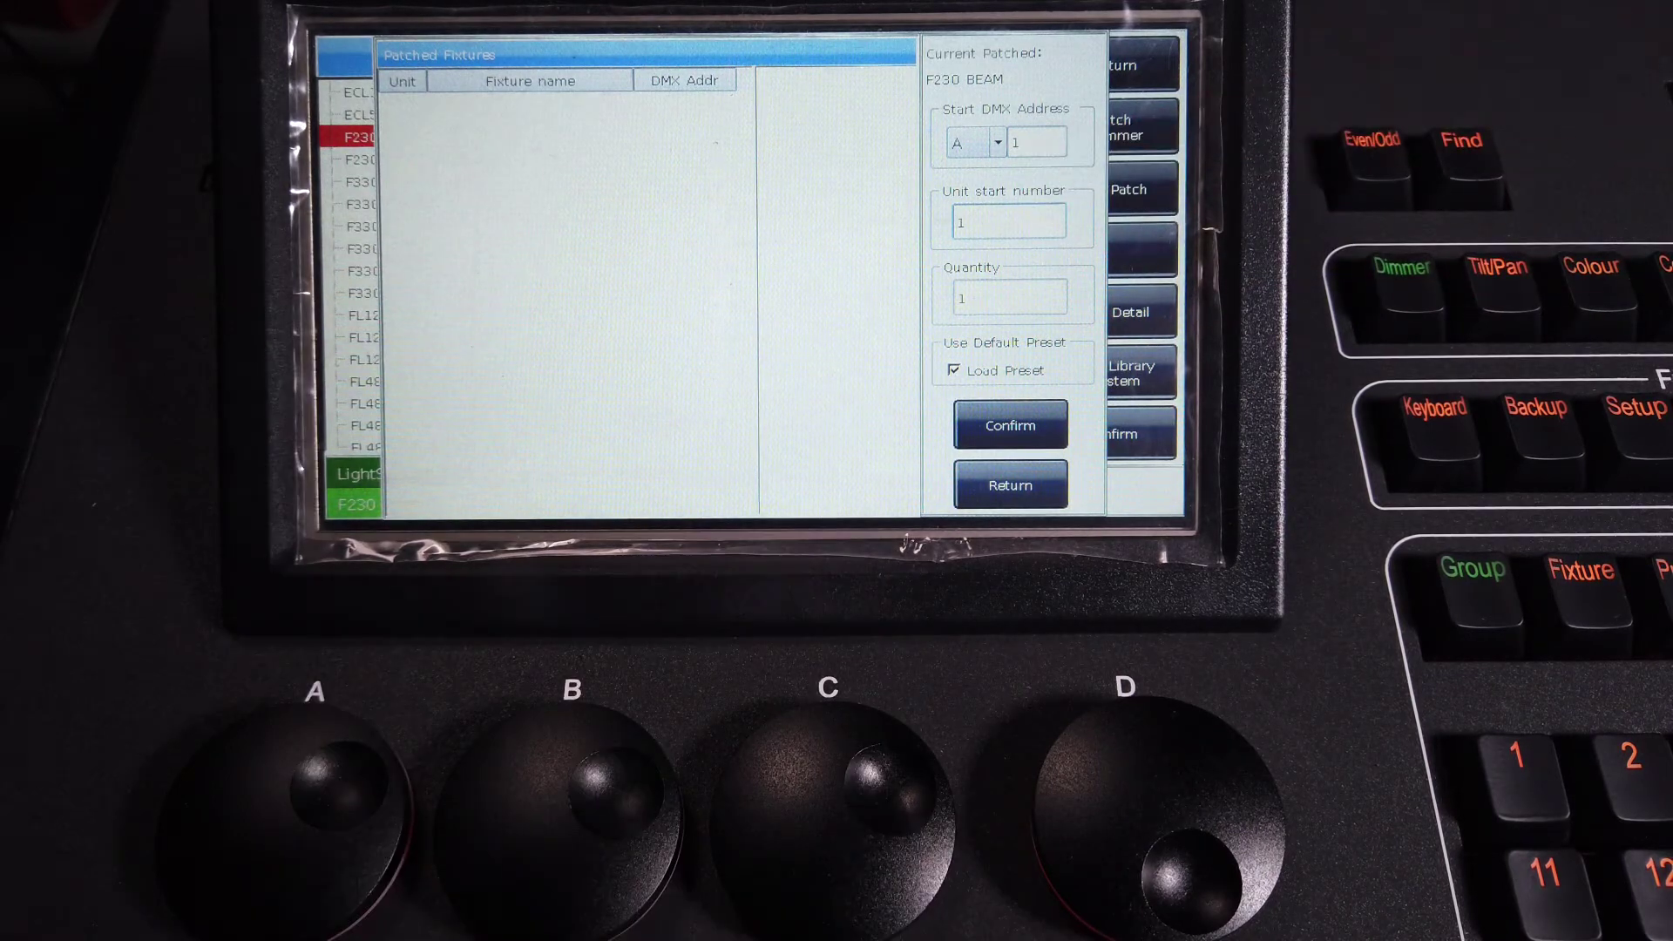
pyautogui.click(1009, 299)
pyautogui.write('0')
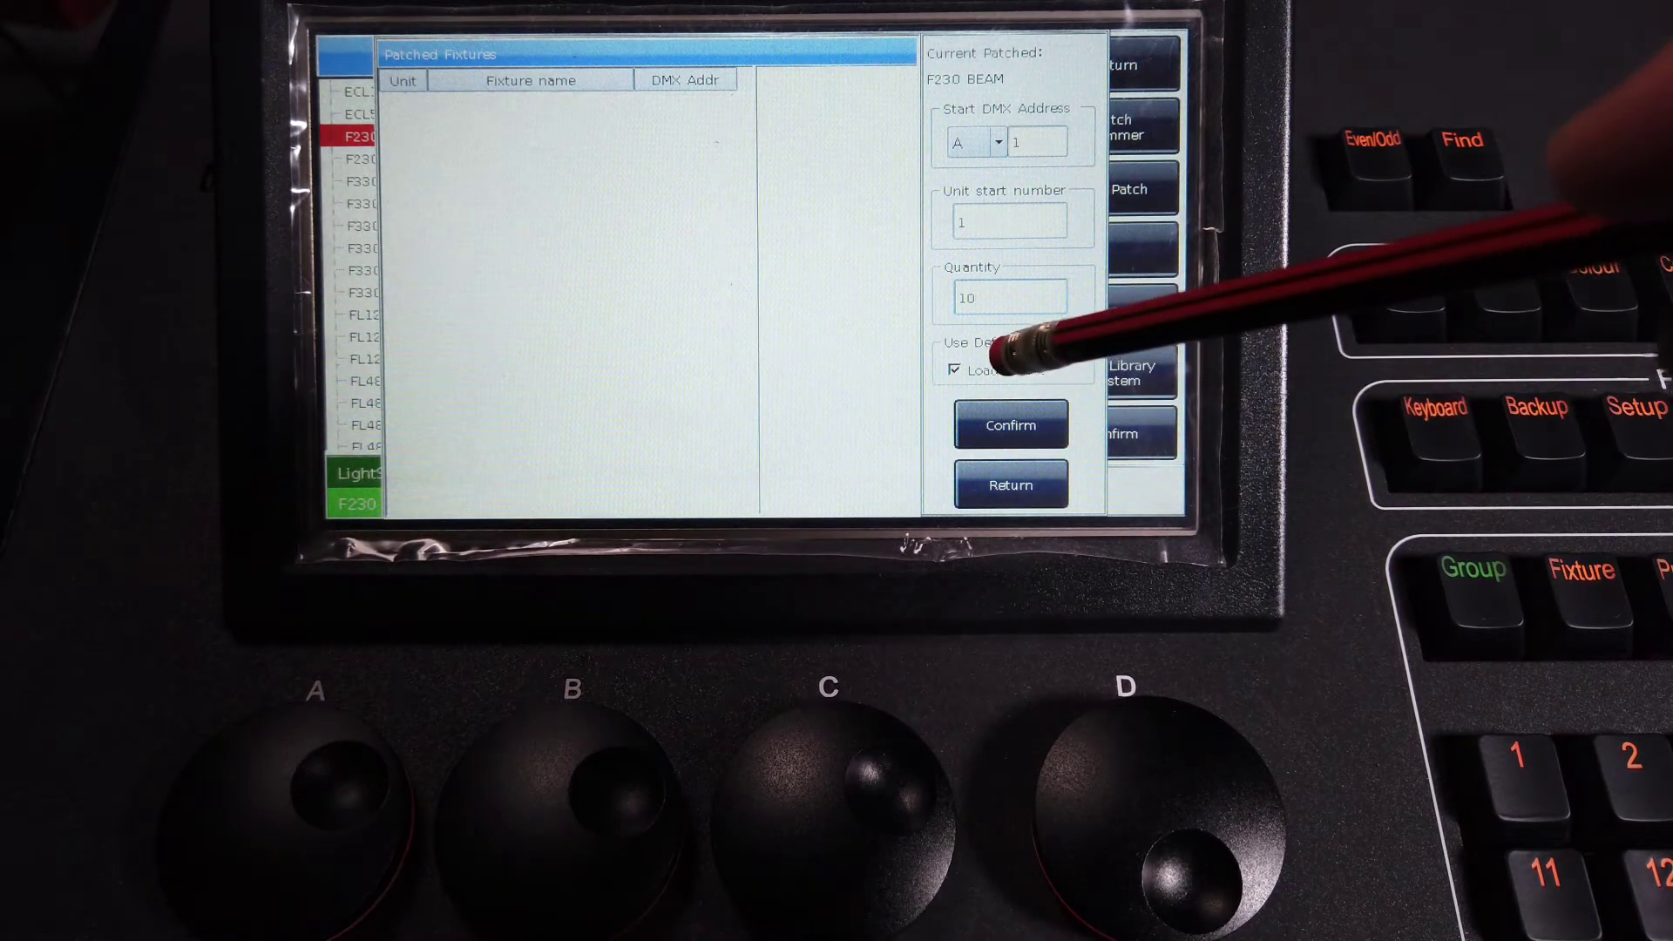
pyautogui.click(1010, 426)
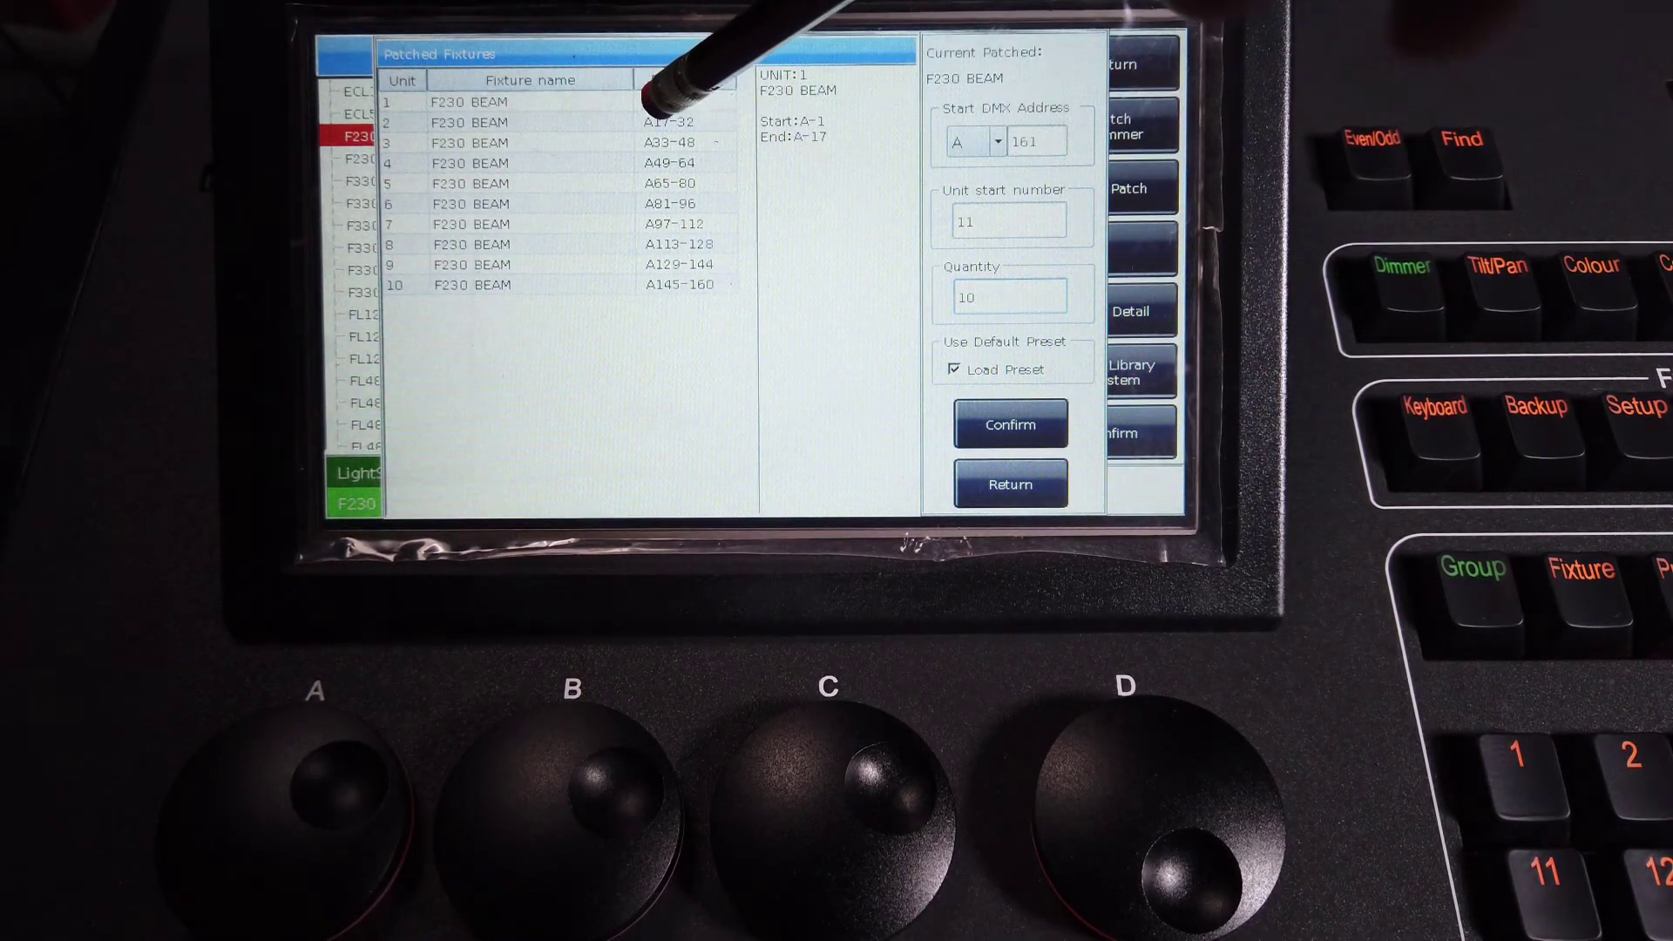
pyautogui.moveTo(650, 106); pyautogui.dragTo(645, 298)
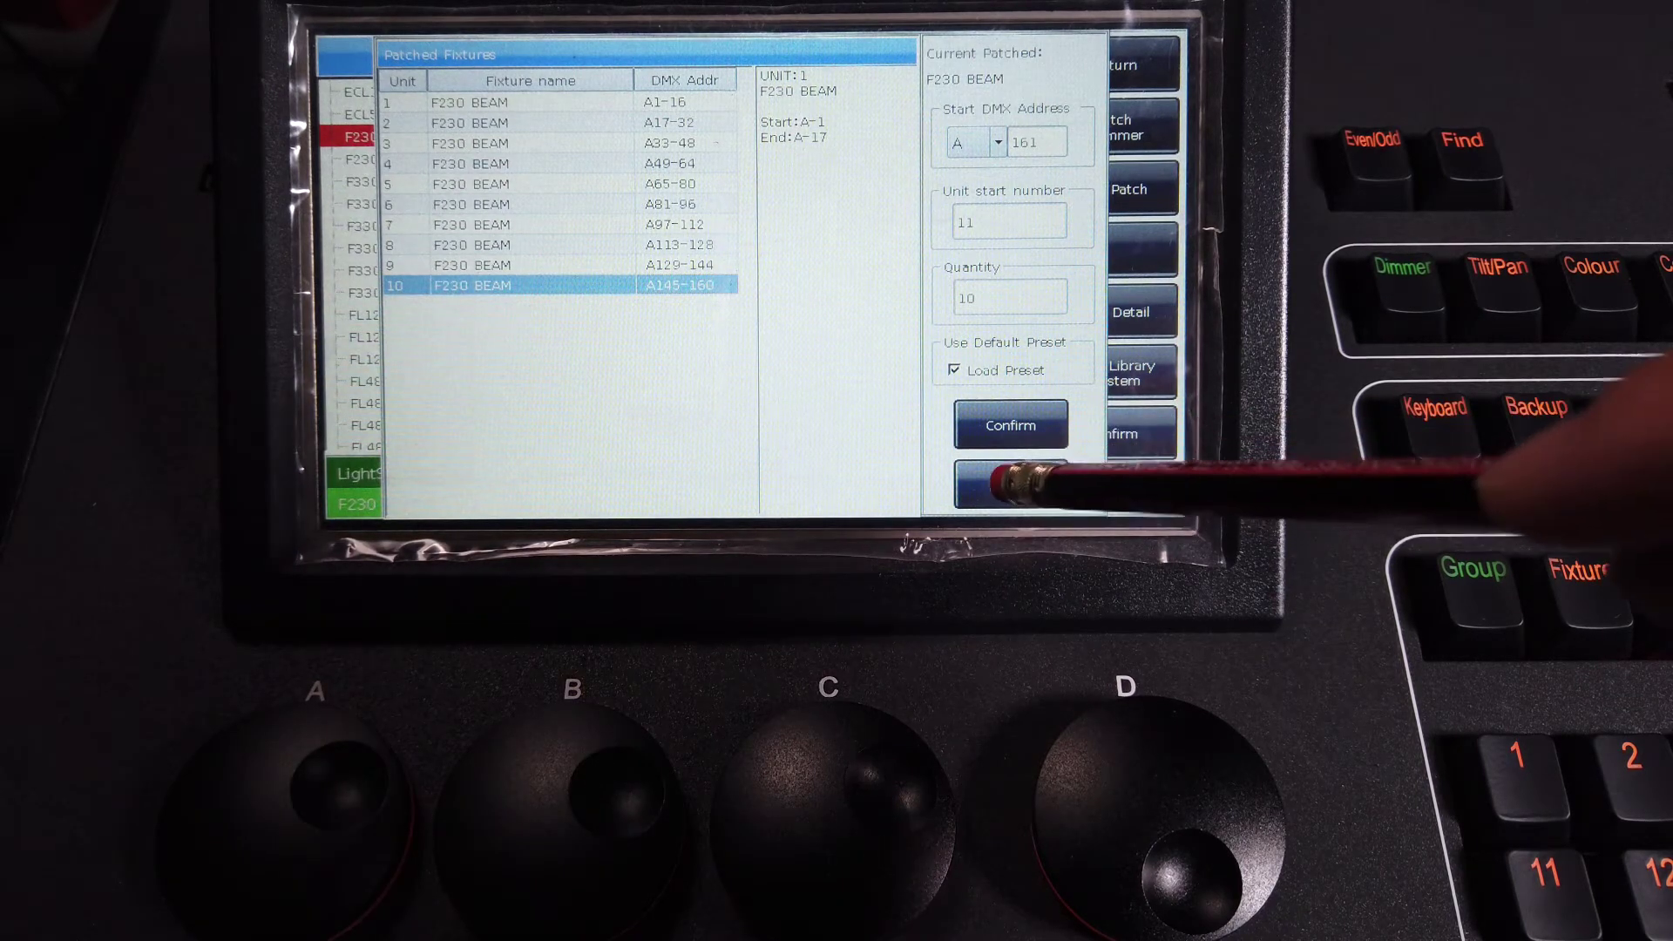
# - Close the Patched Fixtures list
pyautogui.click(1046, 479)
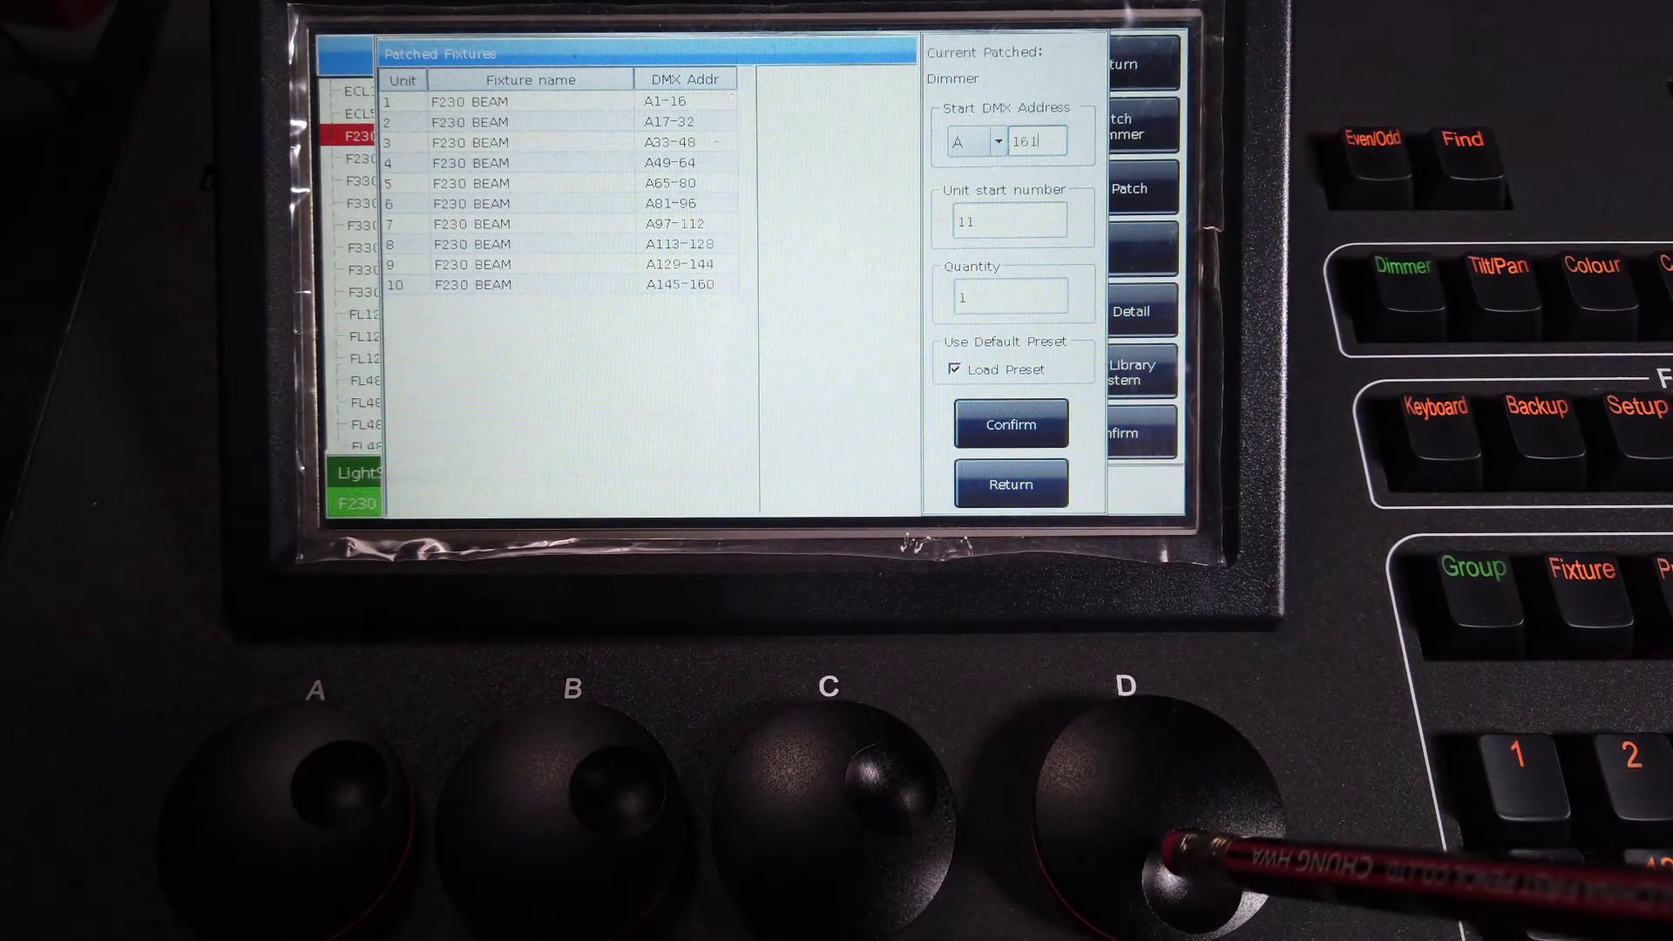
pyautogui.scroll(-3, 1150, 810)
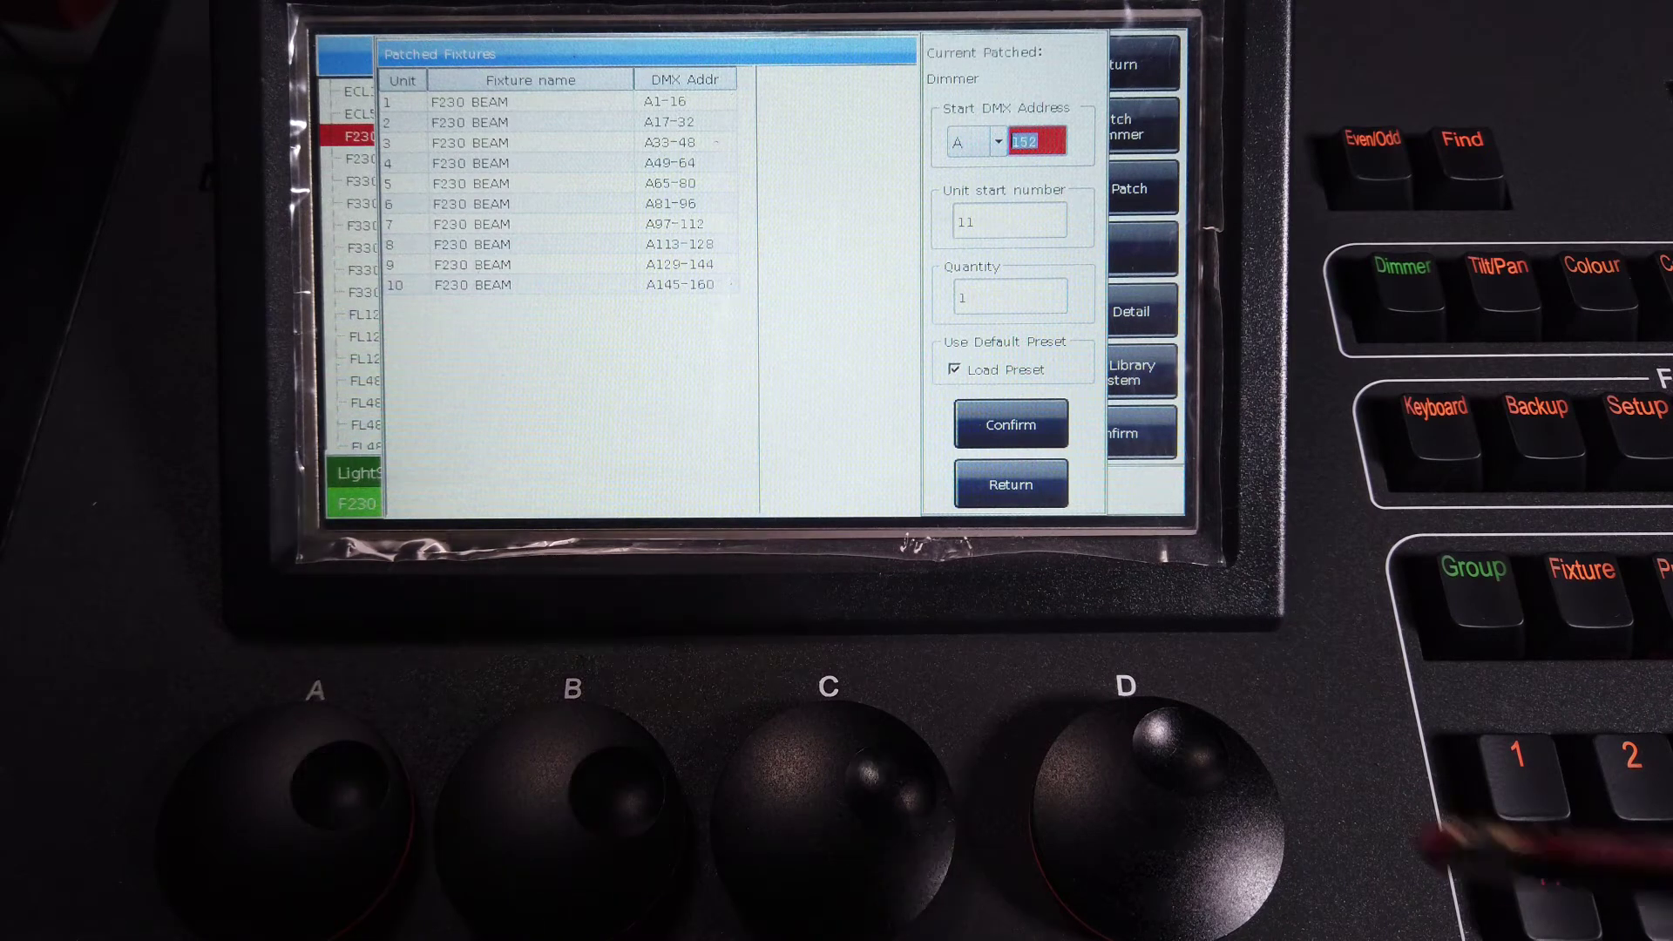
pyautogui.scroll(-3, 1177, 798)
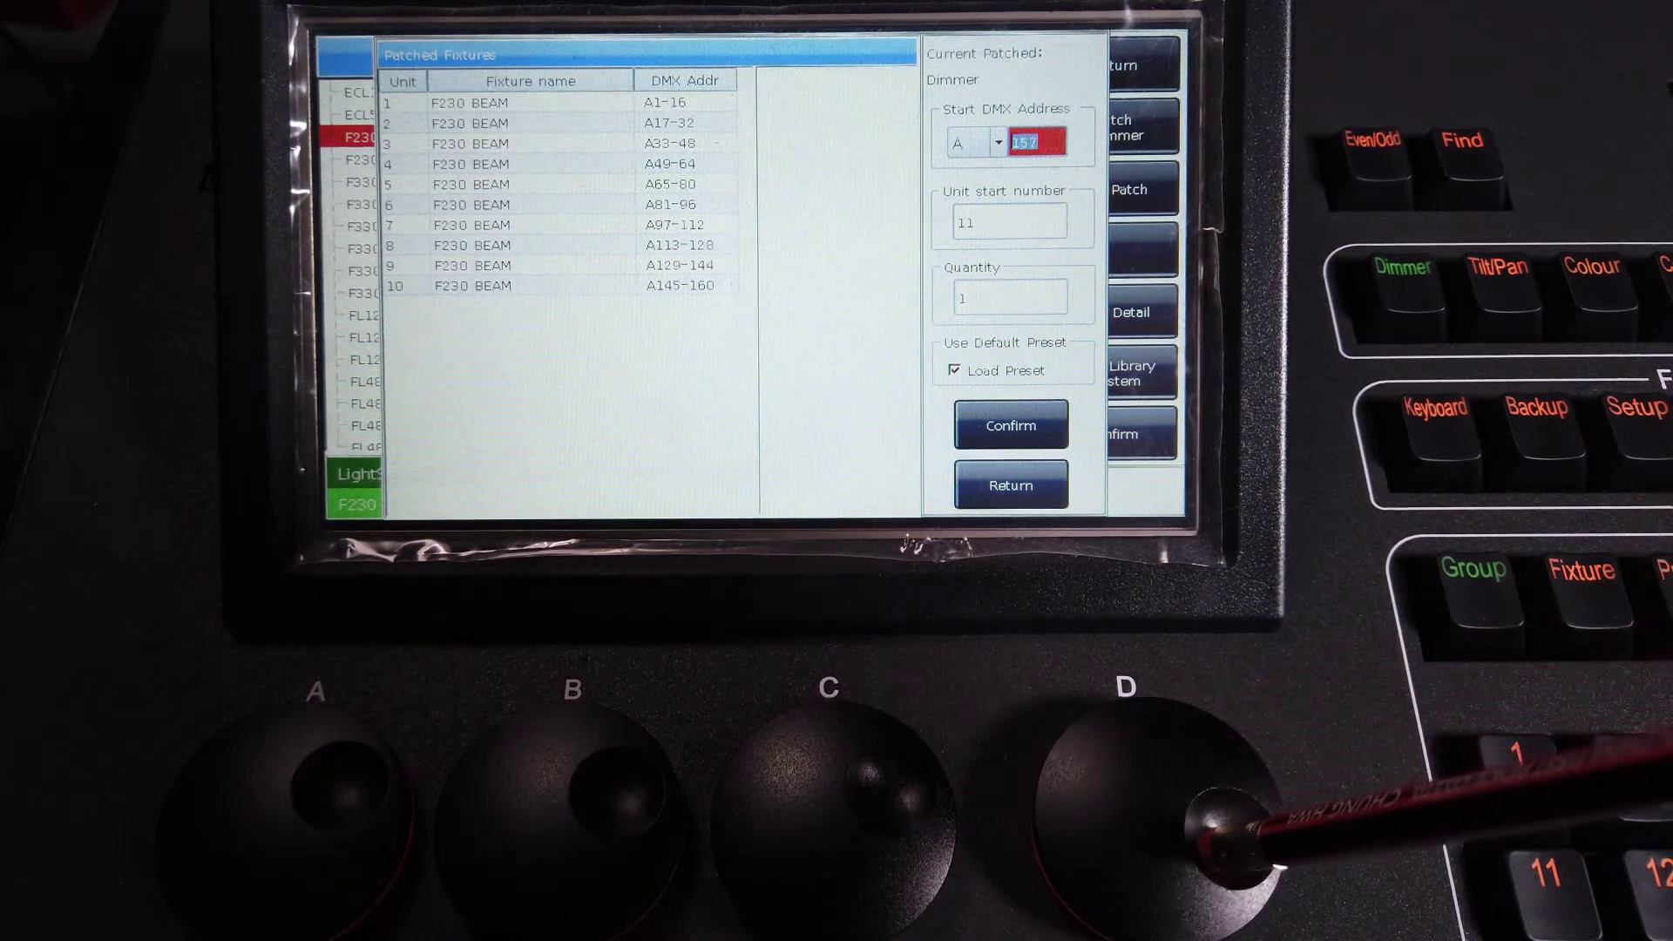
pyautogui.scroll(-9, 1177, 804)
pyautogui.scroll(-4, 1150, 811)
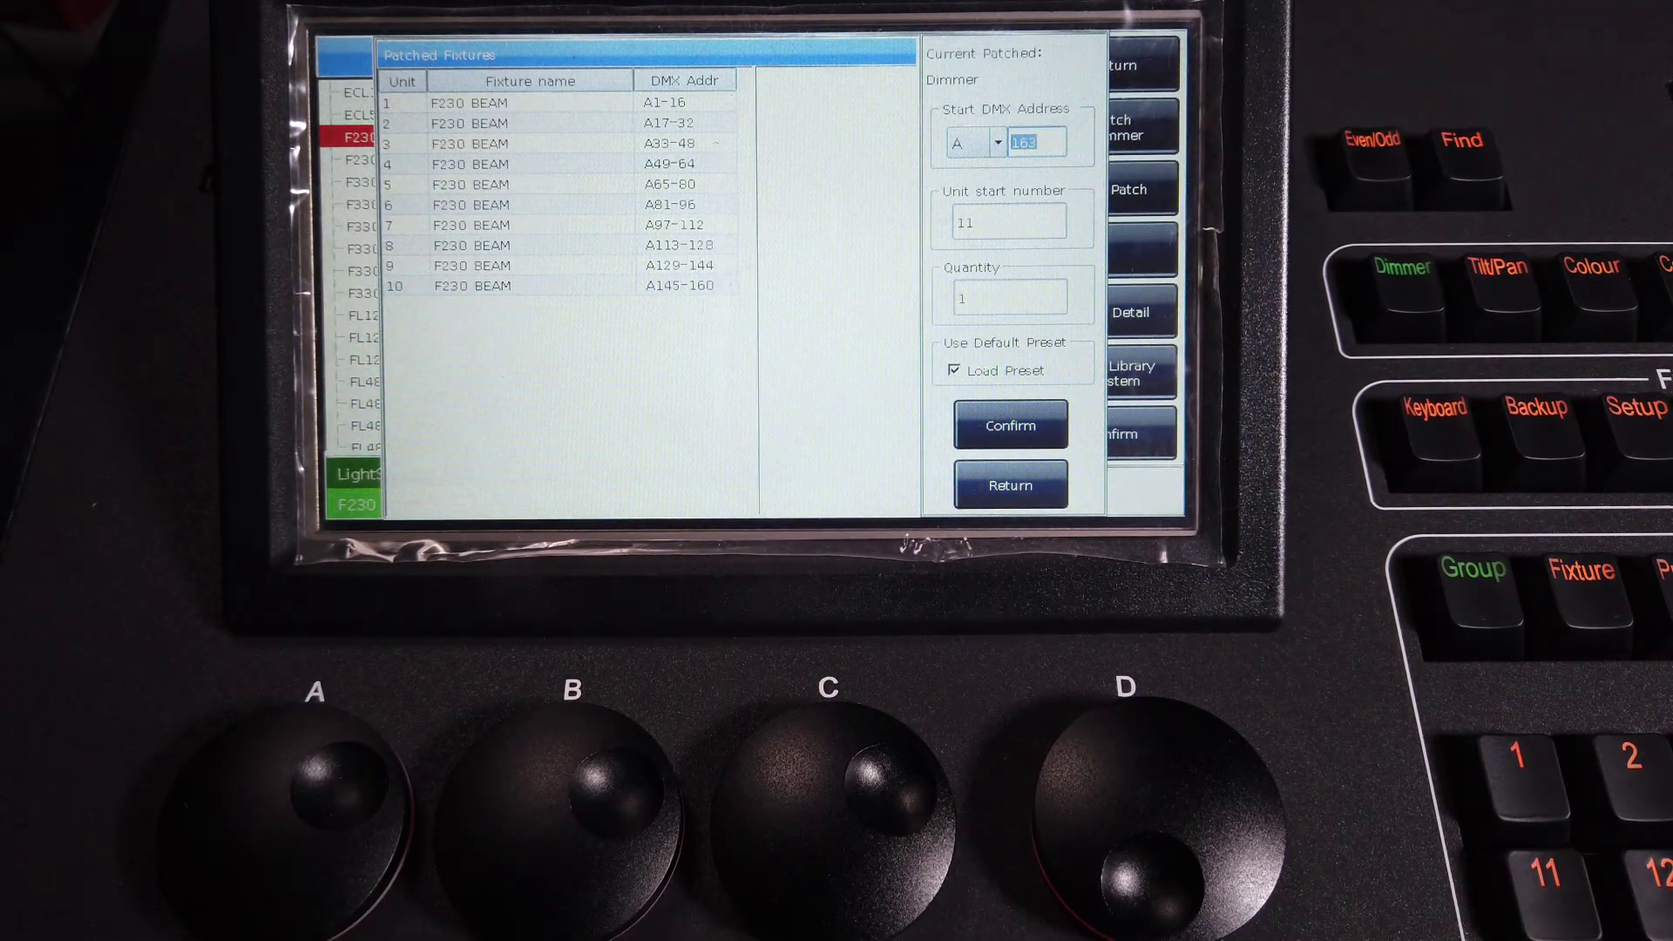
# - Patch ten dimmers from address A163, with unit start 11 and quantity 10
pyautogui.click(1008, 222)
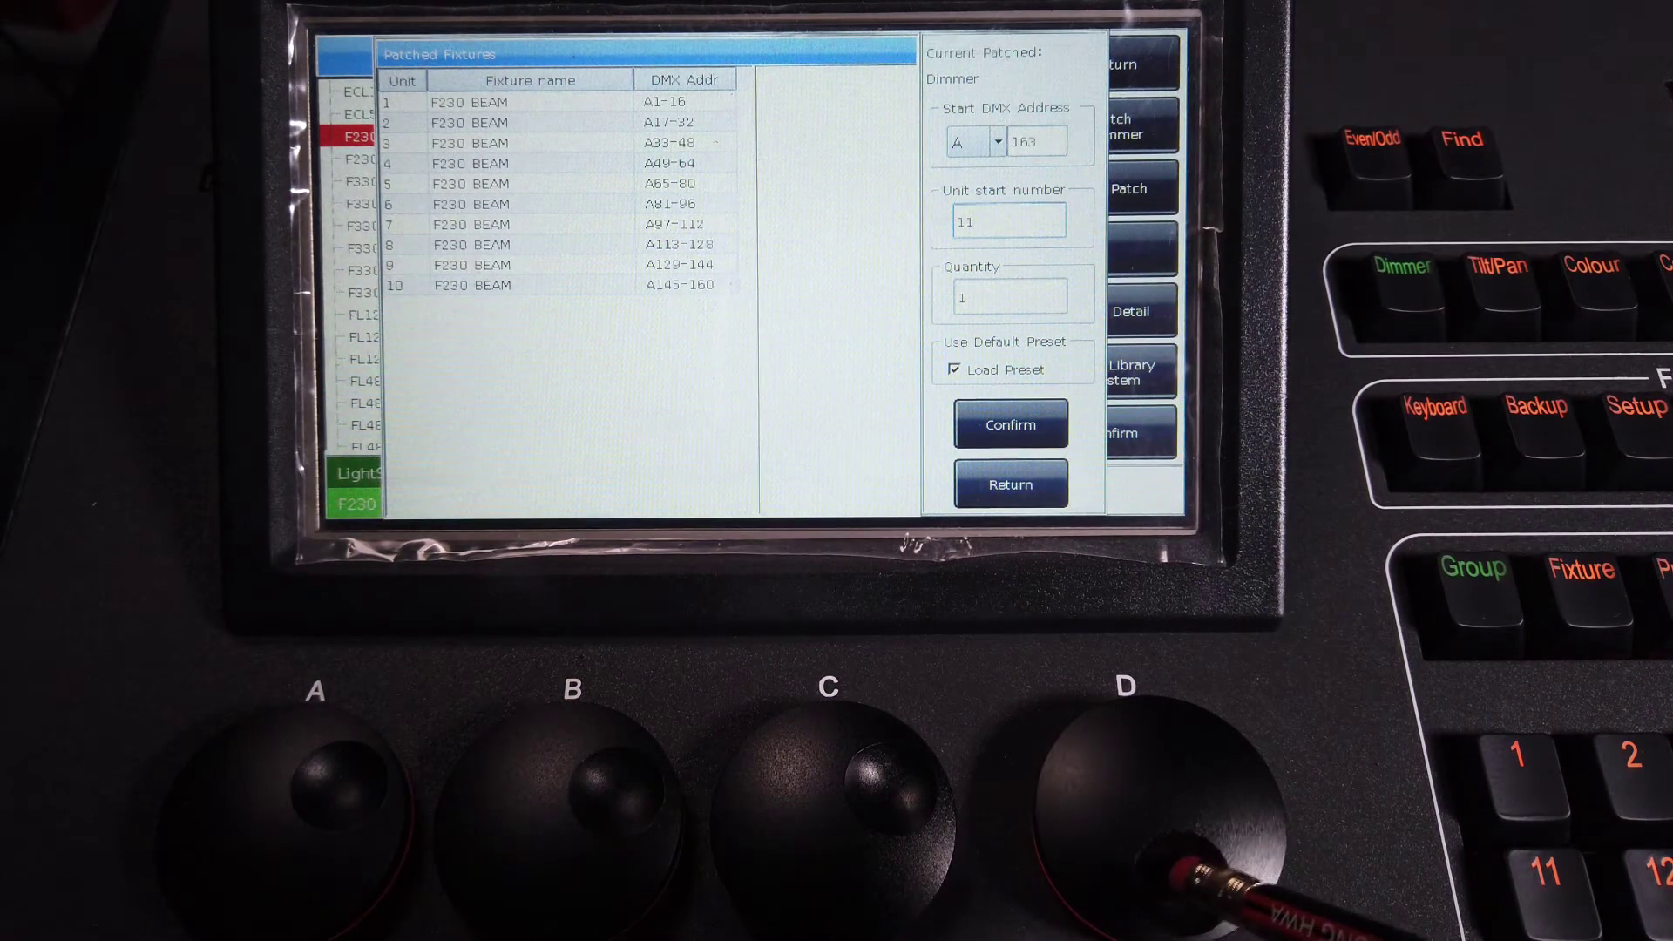
pyautogui.scroll(3, 1177, 830)
pyautogui.scroll(-2, 1176, 837)
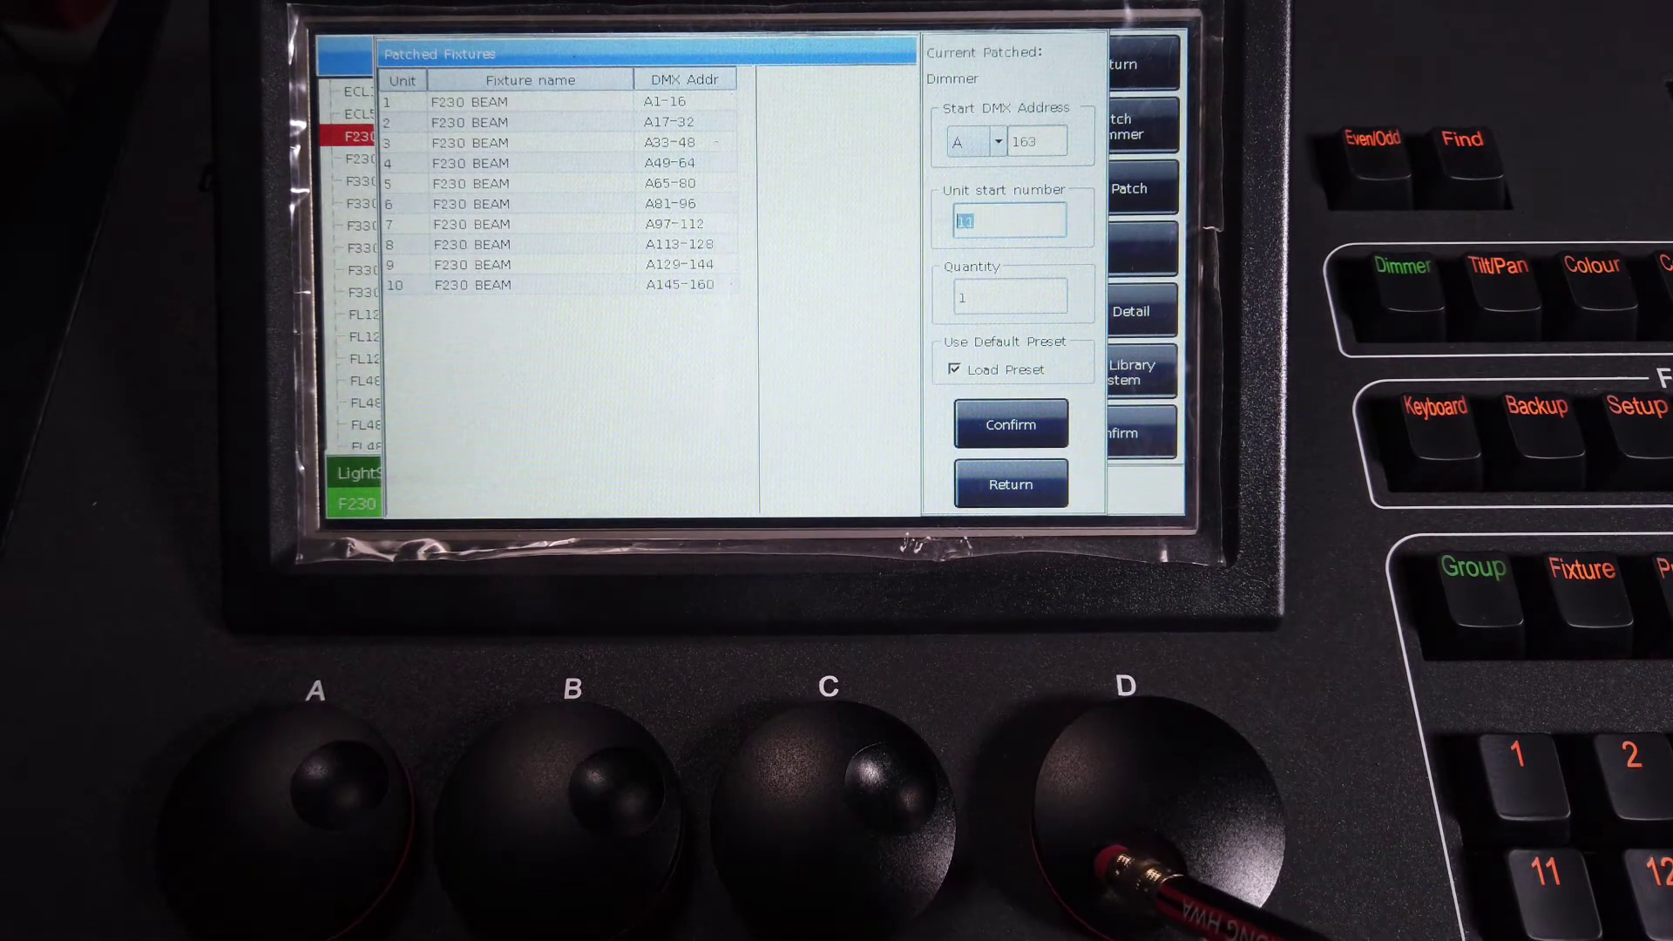
pyautogui.scroll(-1, 1157, 863)
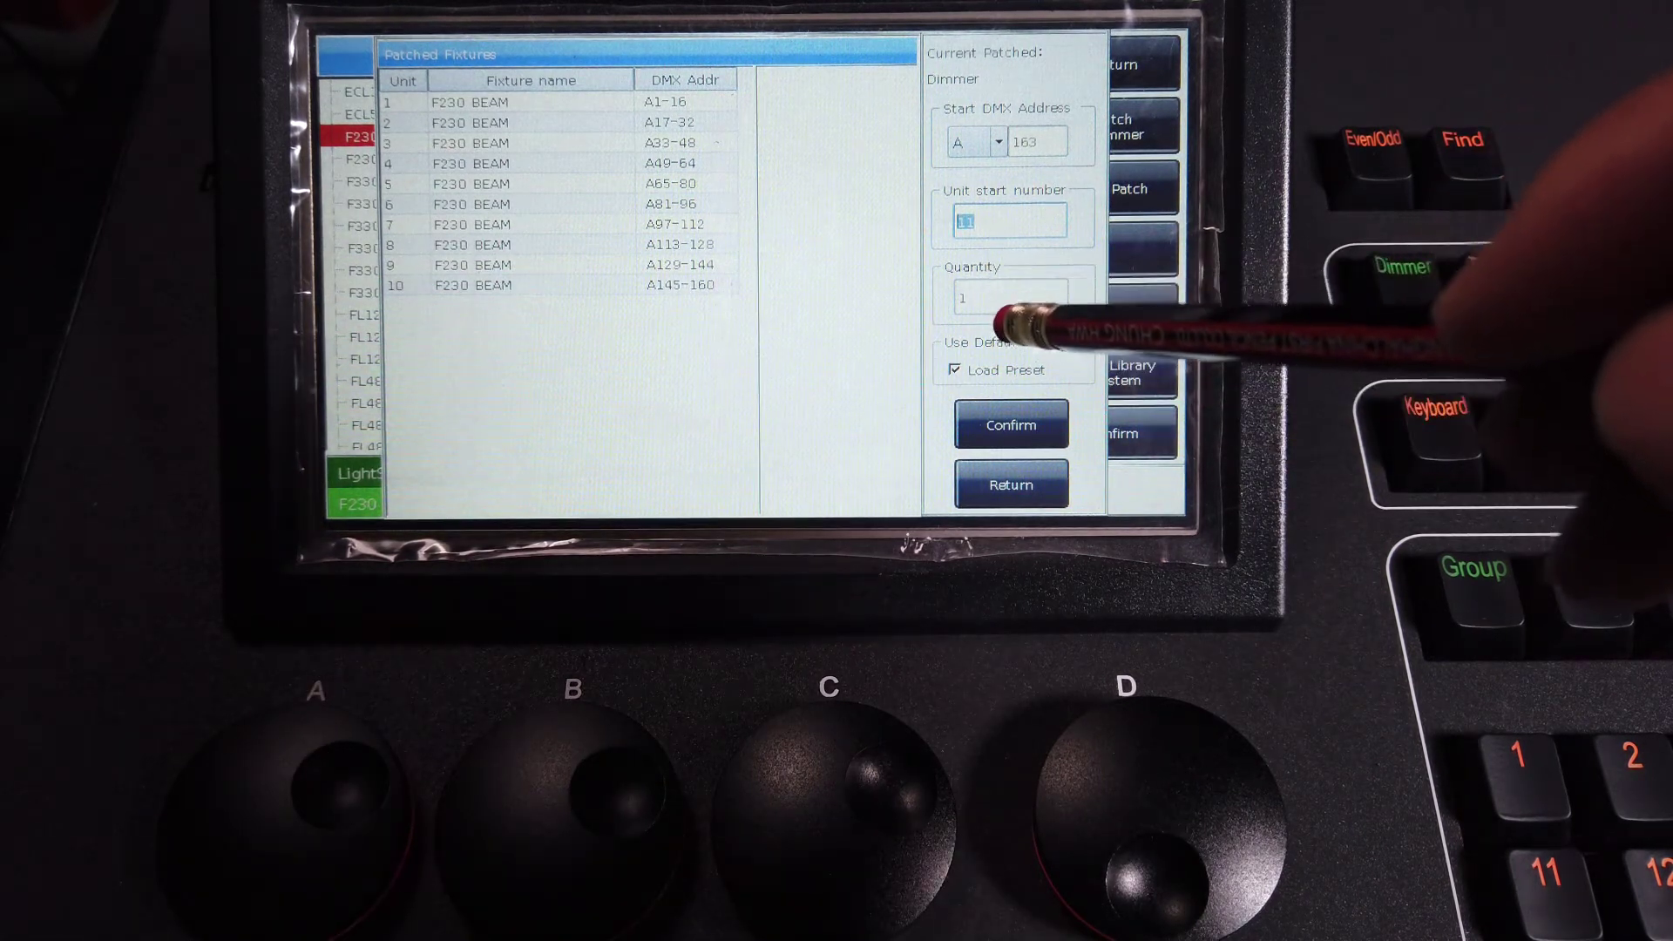
pyautogui.click(1000, 298)
pyautogui.write('0')
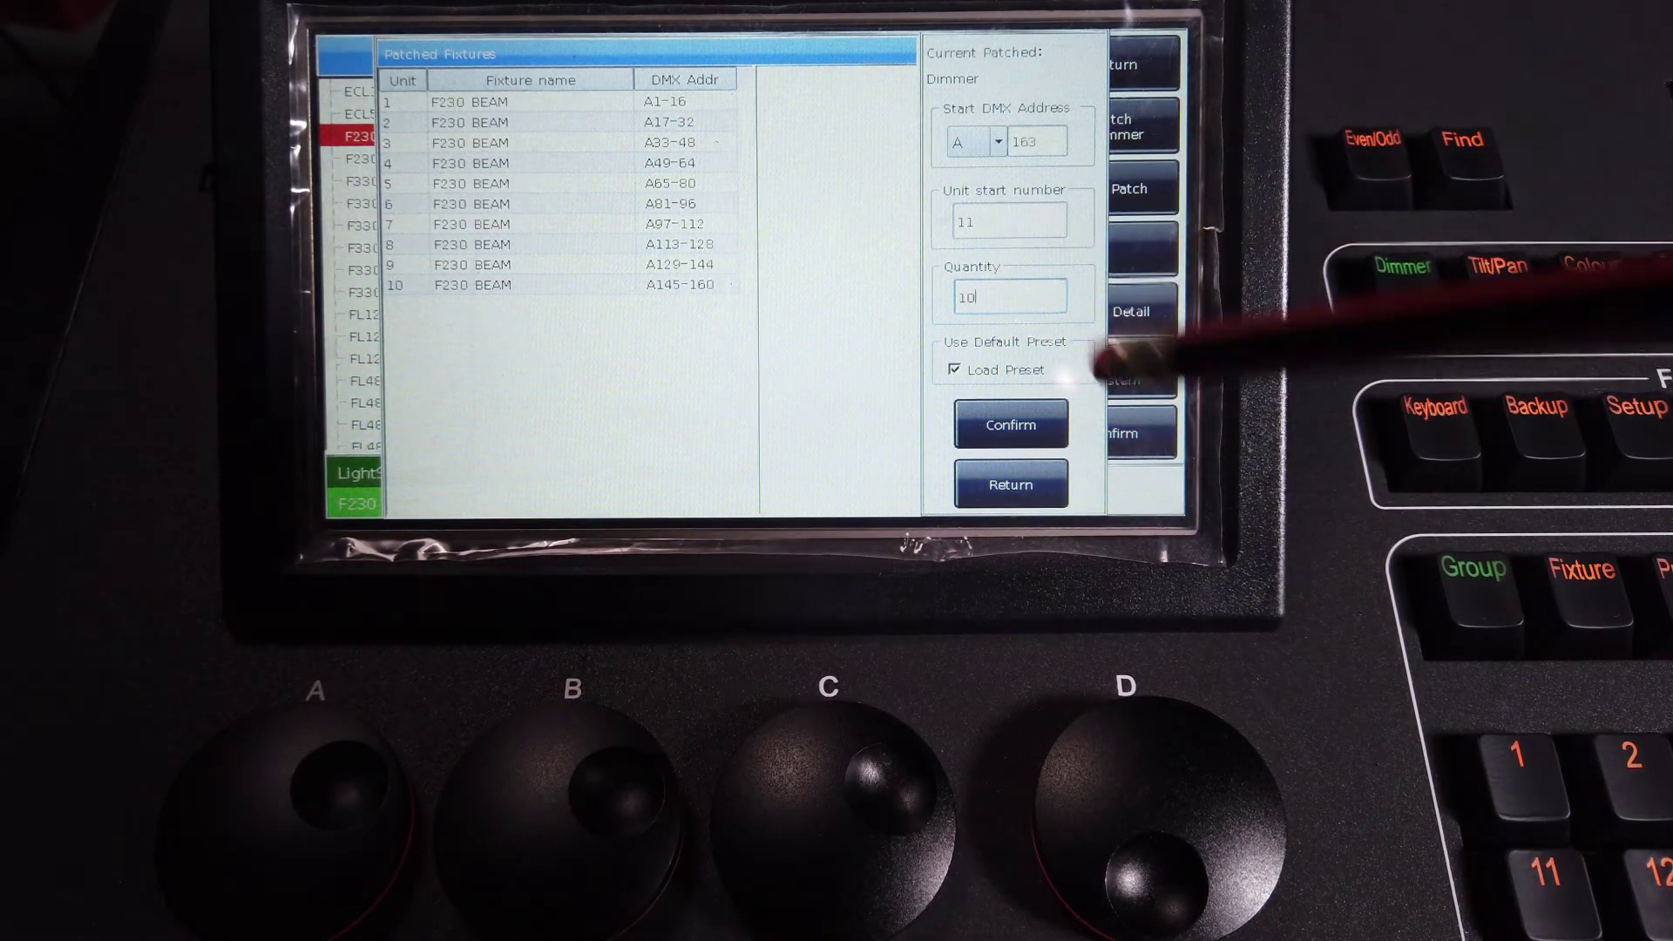
pyautogui.click(997, 419)
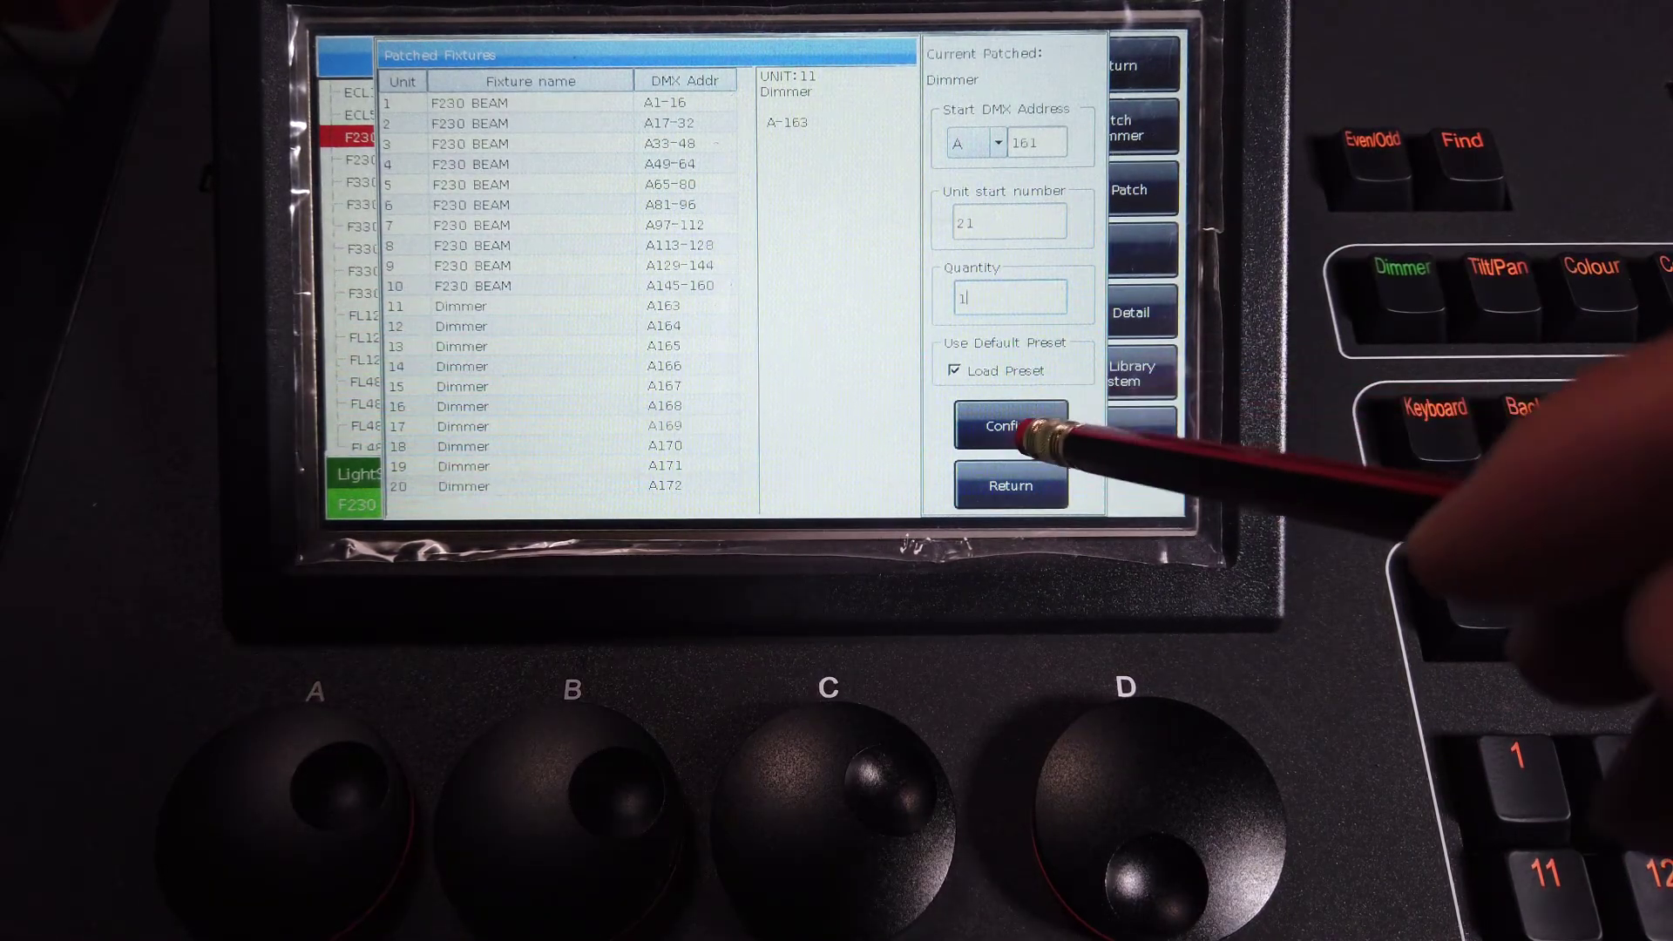
# - Patch dimmer unit 21 at A161, A162, A173 and one further address
pyautogui.click(1011, 425)
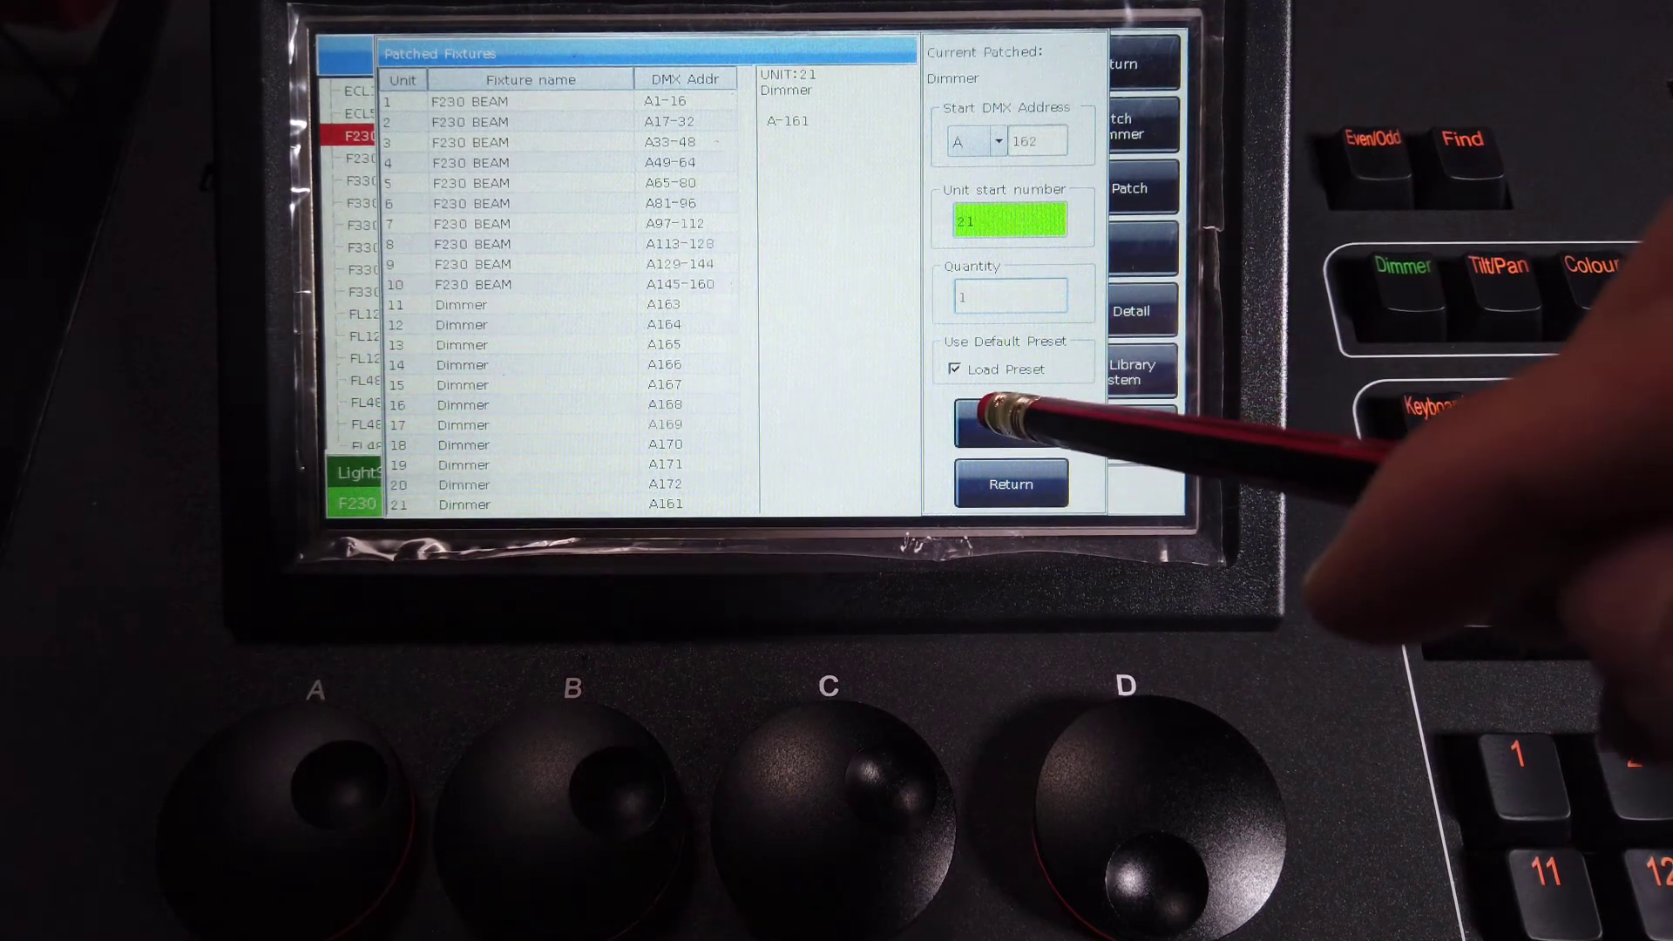
pyautogui.click(994, 422)
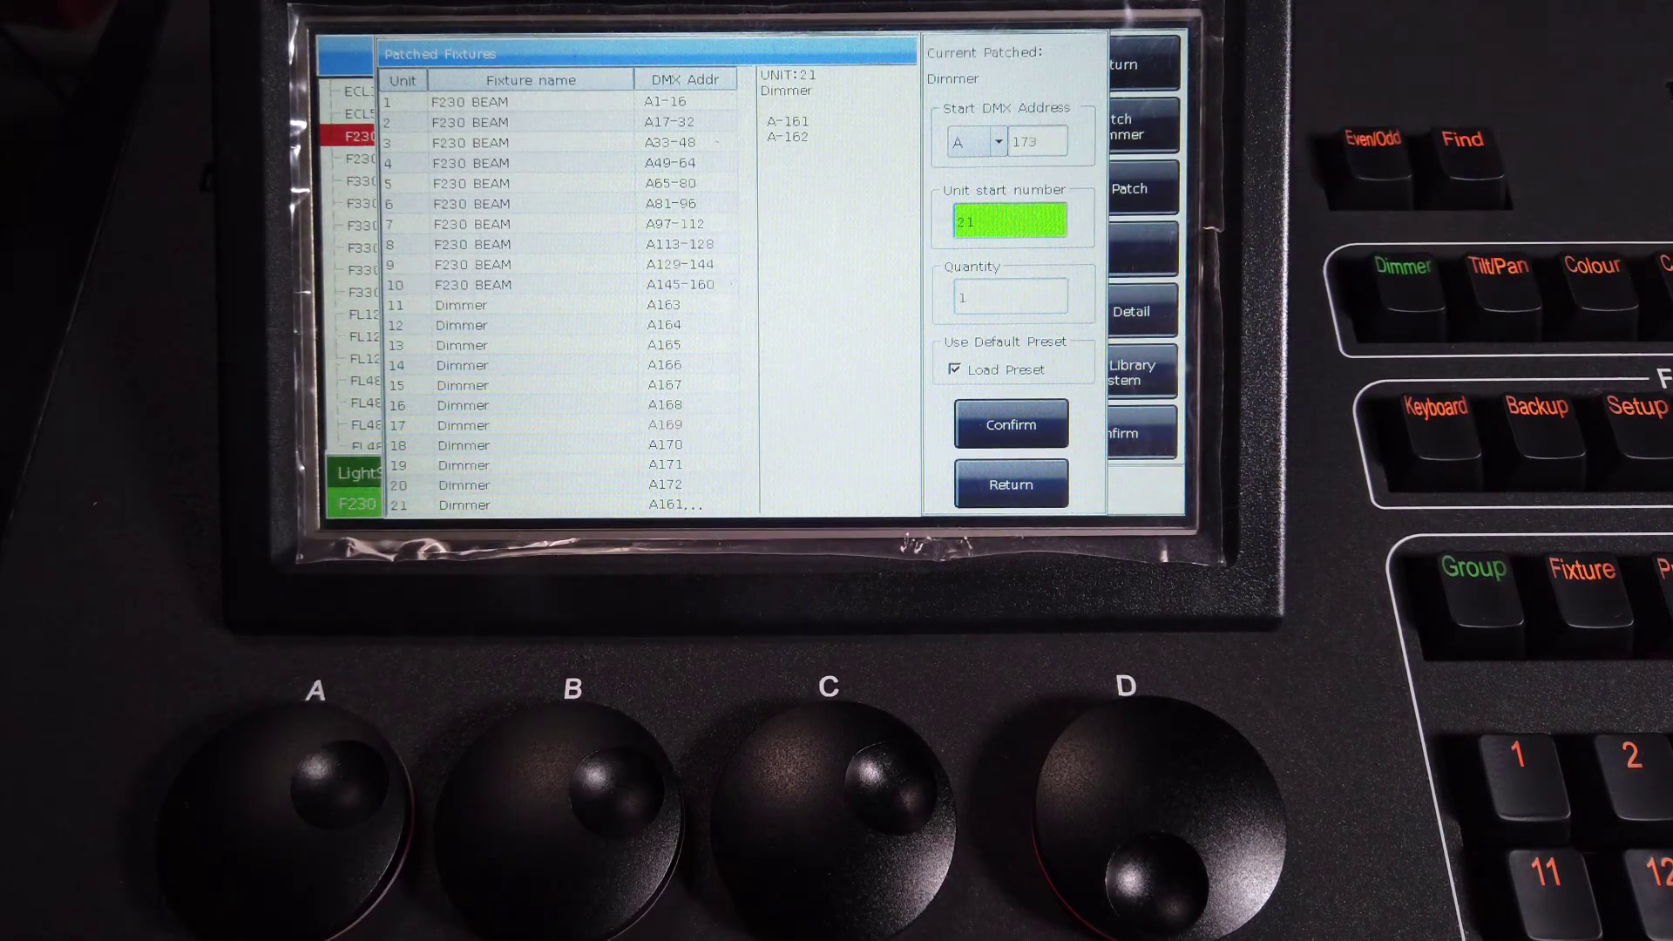
pyautogui.click(1033, 422)
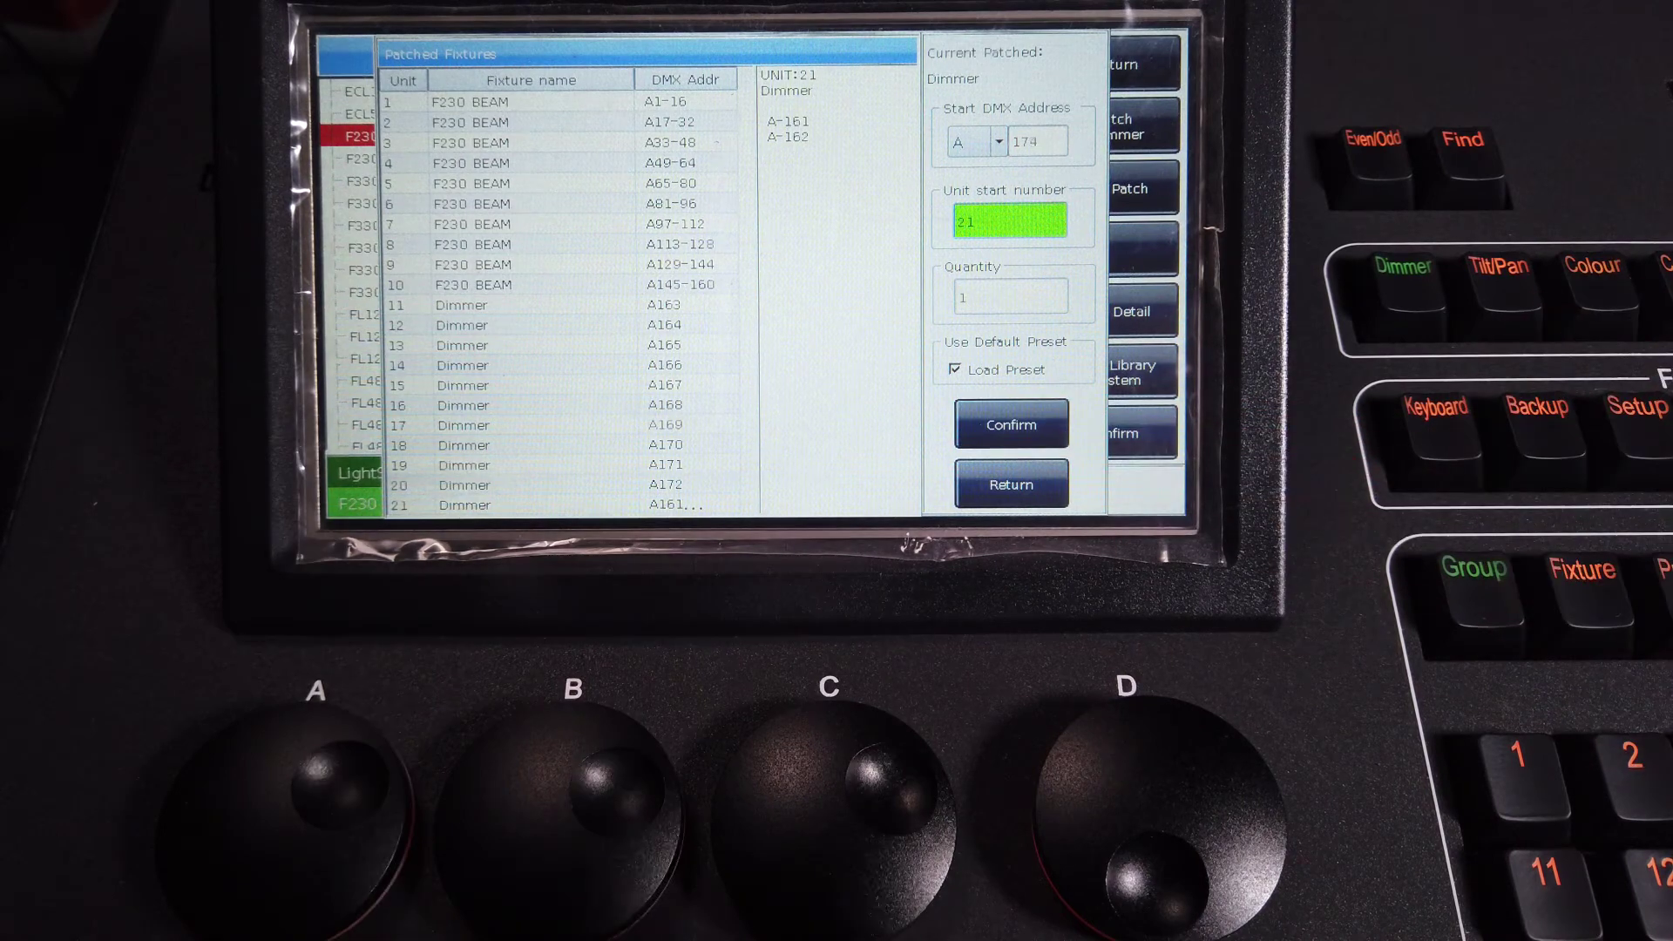
pyautogui.click(1026, 425)
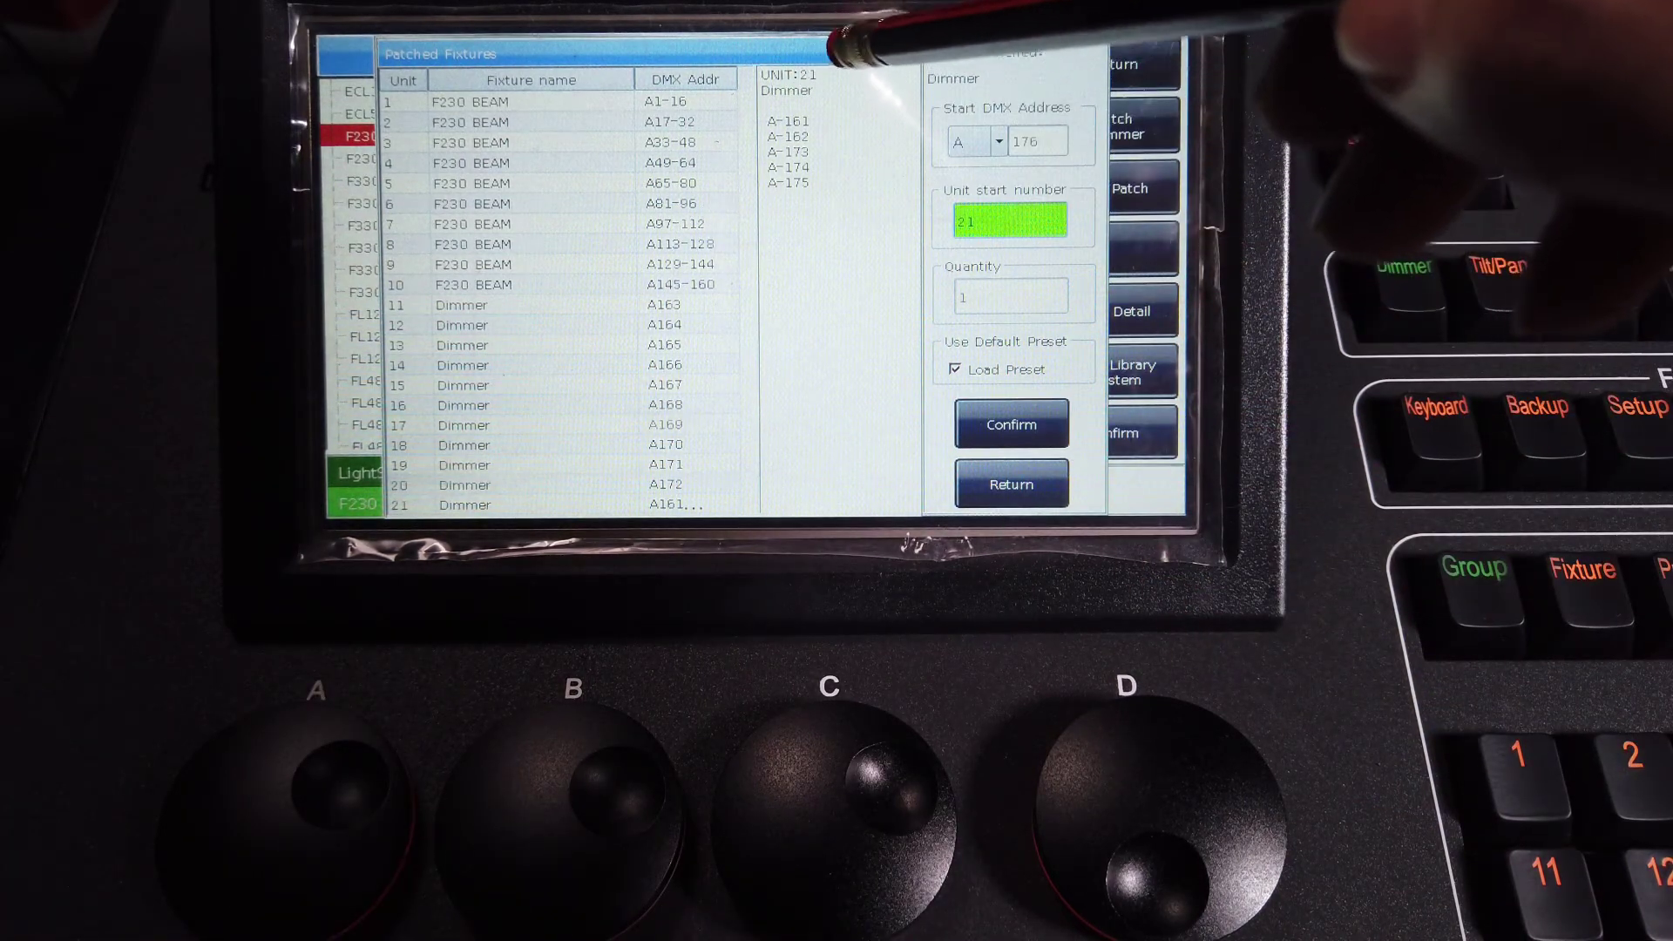
# - Inspect unit 21's address entries, including A-175, and leave the patched fixtures list
pyautogui.click(798, 74)
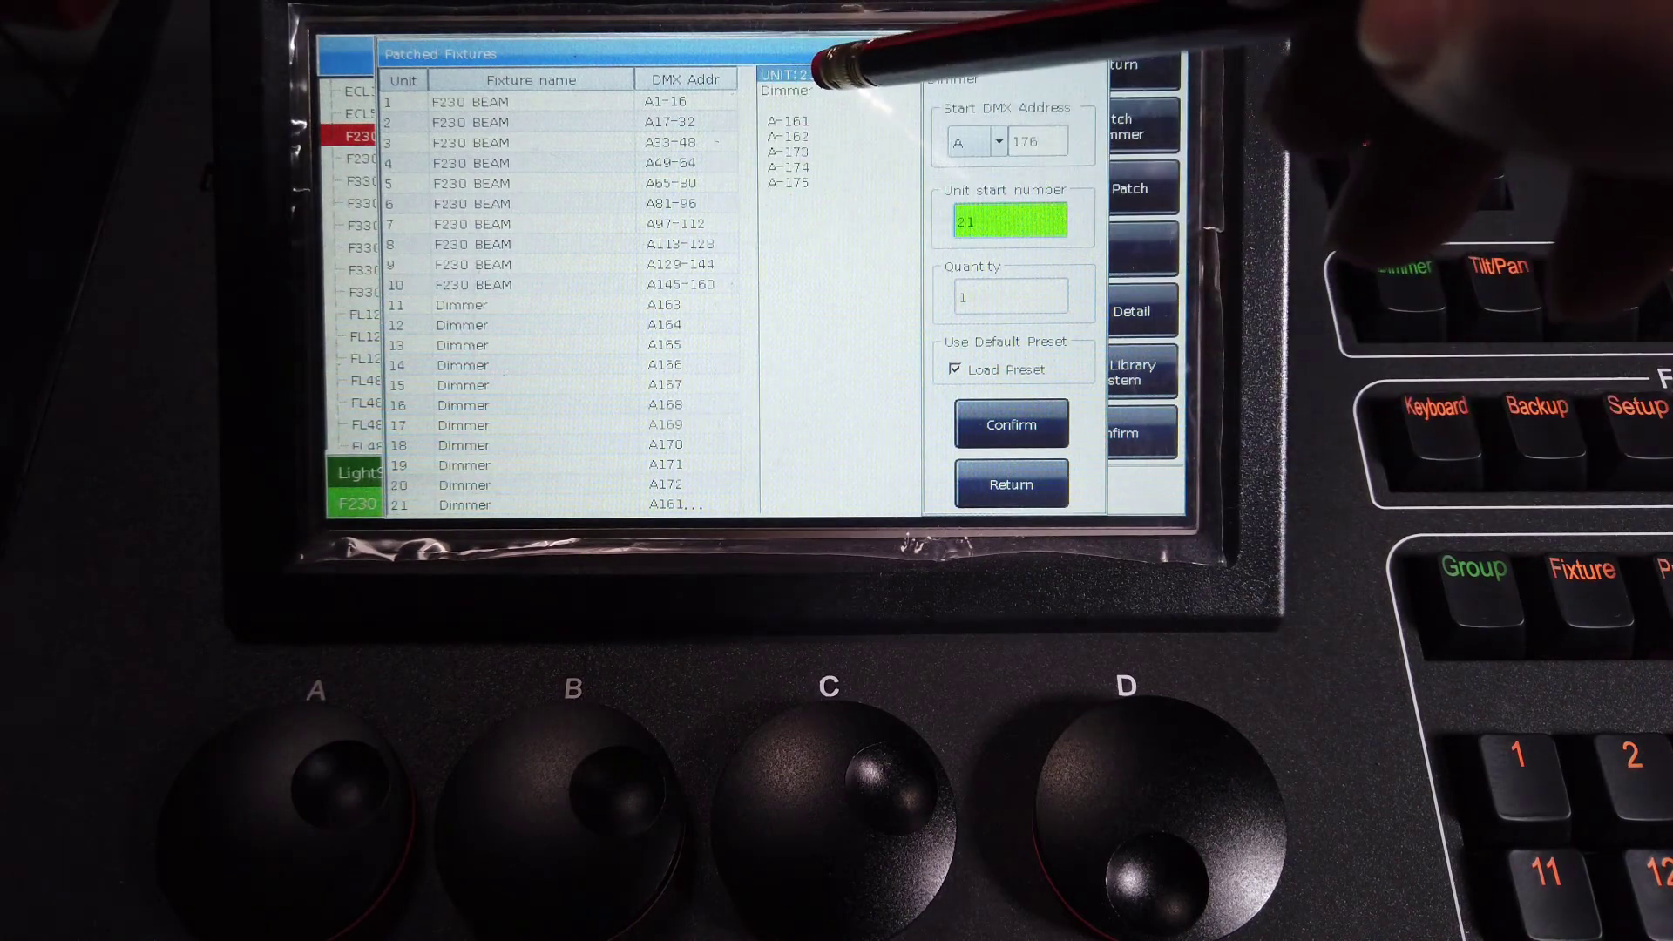
pyautogui.click(787, 121)
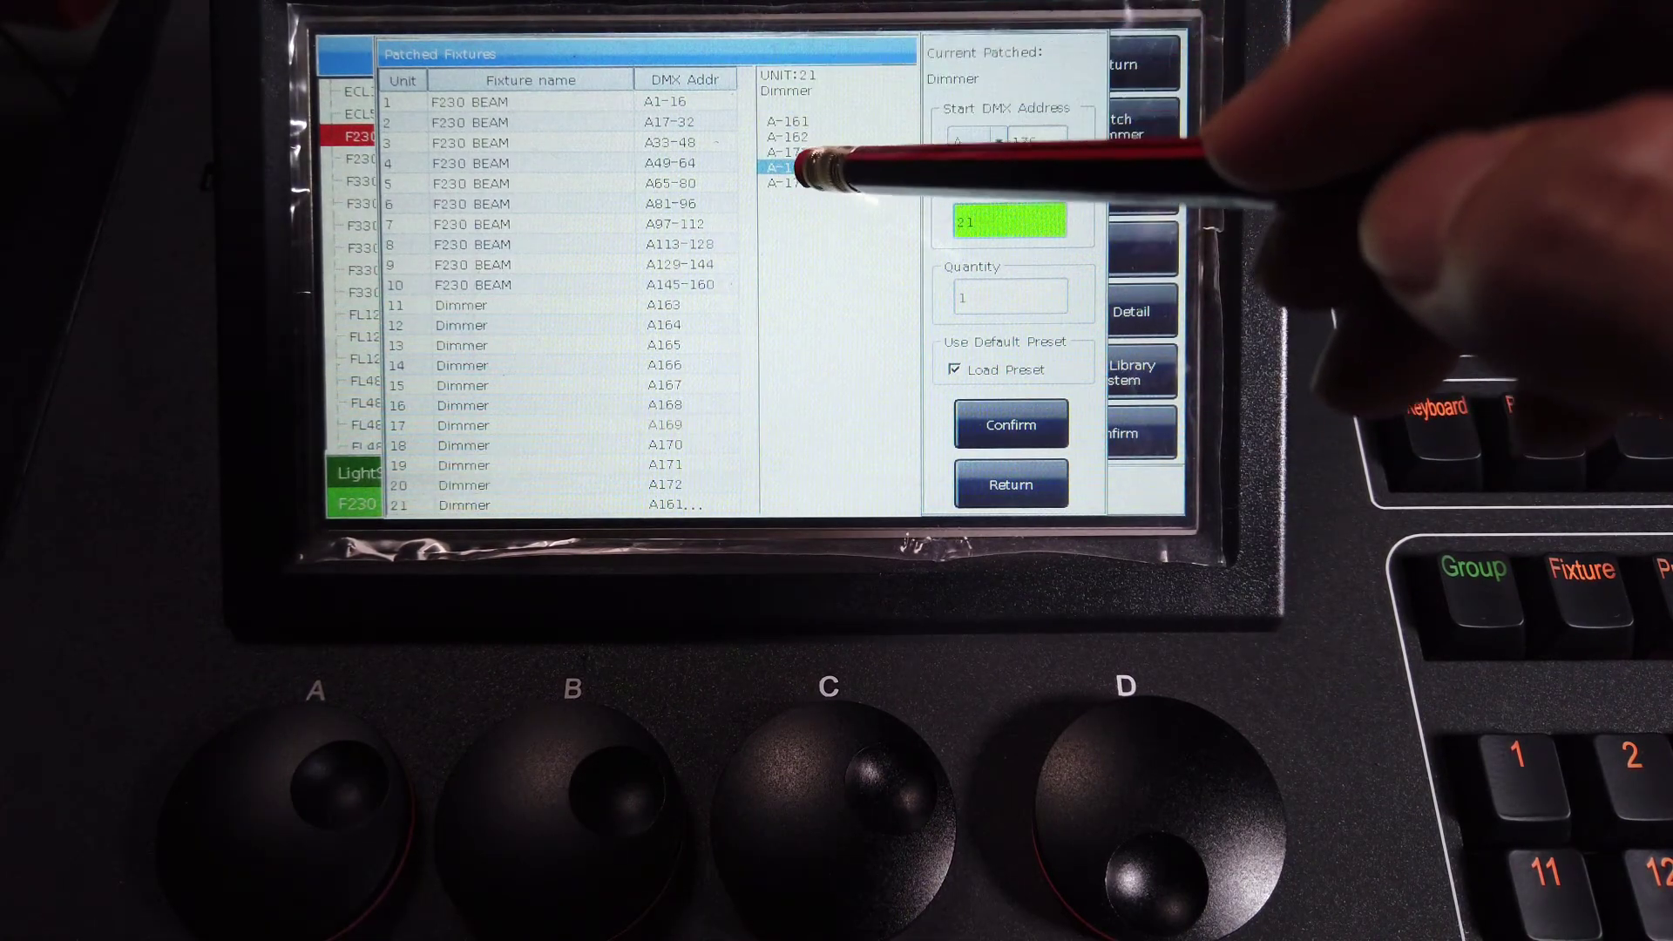
pyautogui.click(791, 182)
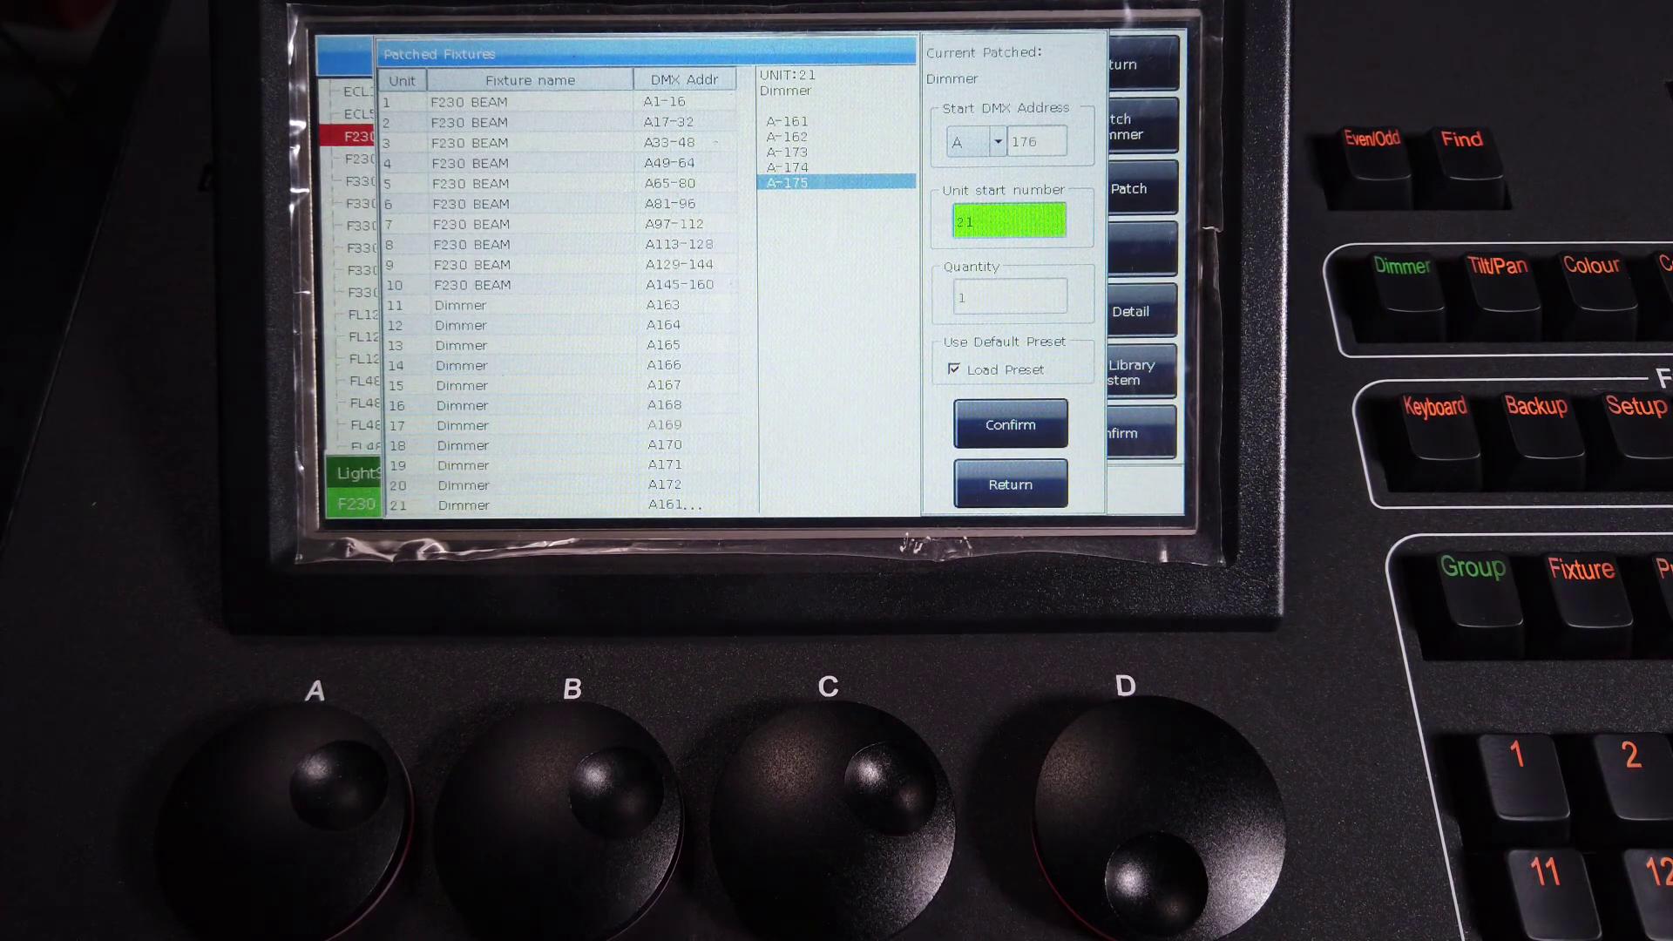
pyautogui.click(848, 75)
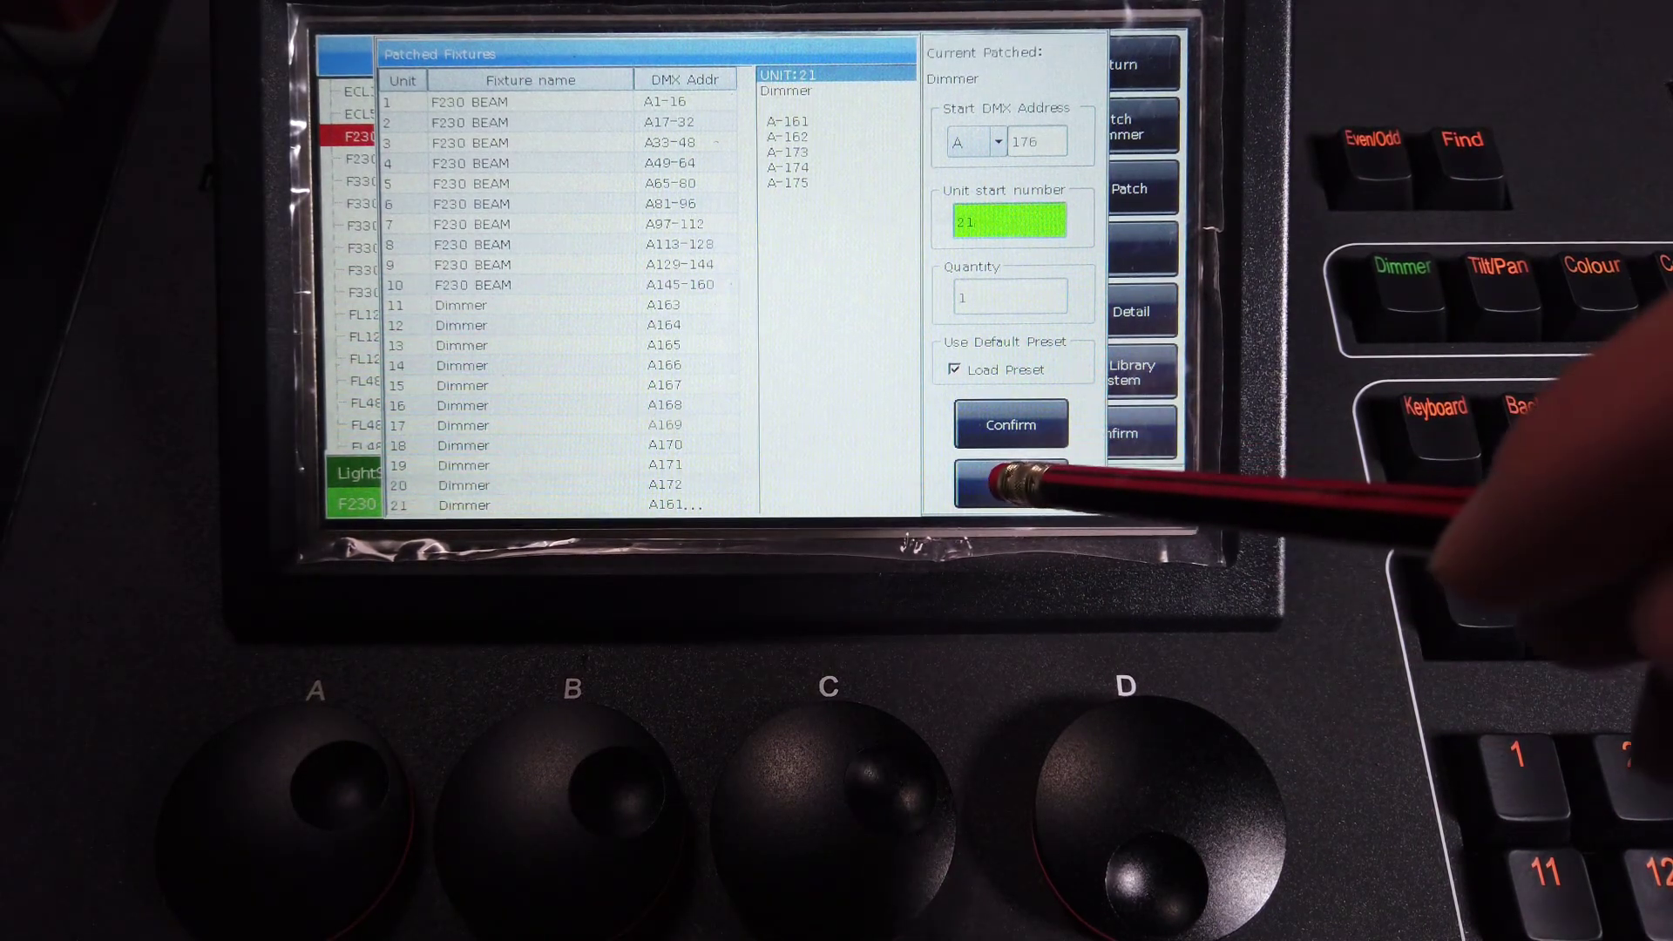
pyautogui.click(1010, 485)
# - Return through the dimmer patching and new-fixture dialogs to the Patch Setup table
pyautogui.click(1115, 64)
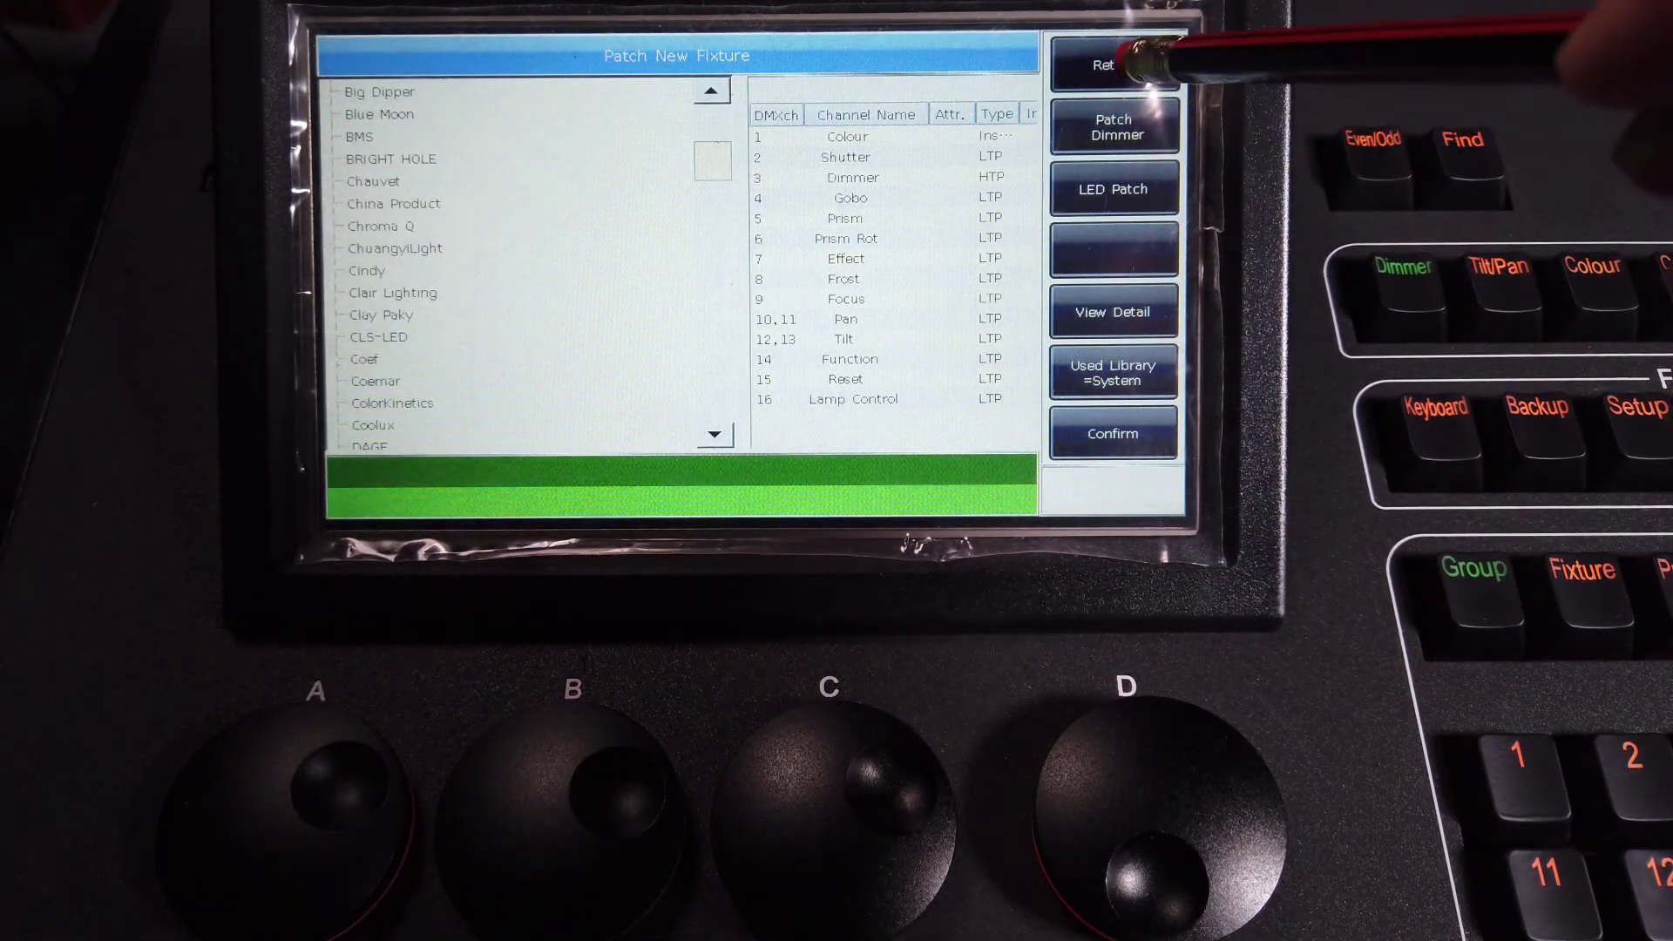
pyautogui.click(1116, 64)
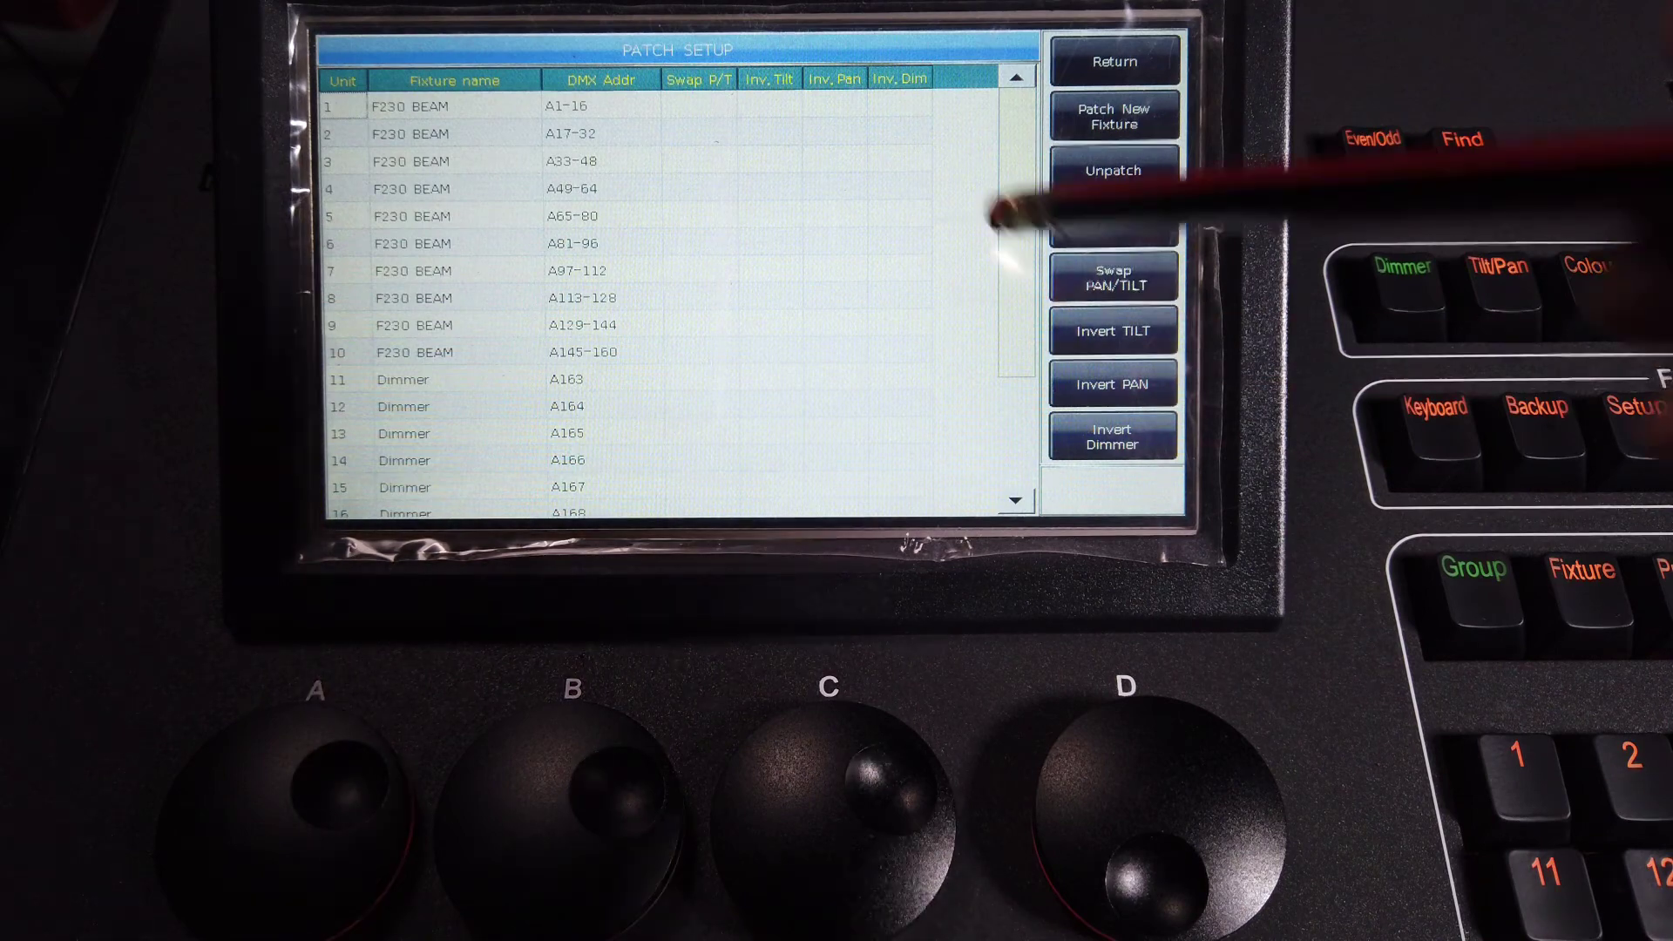